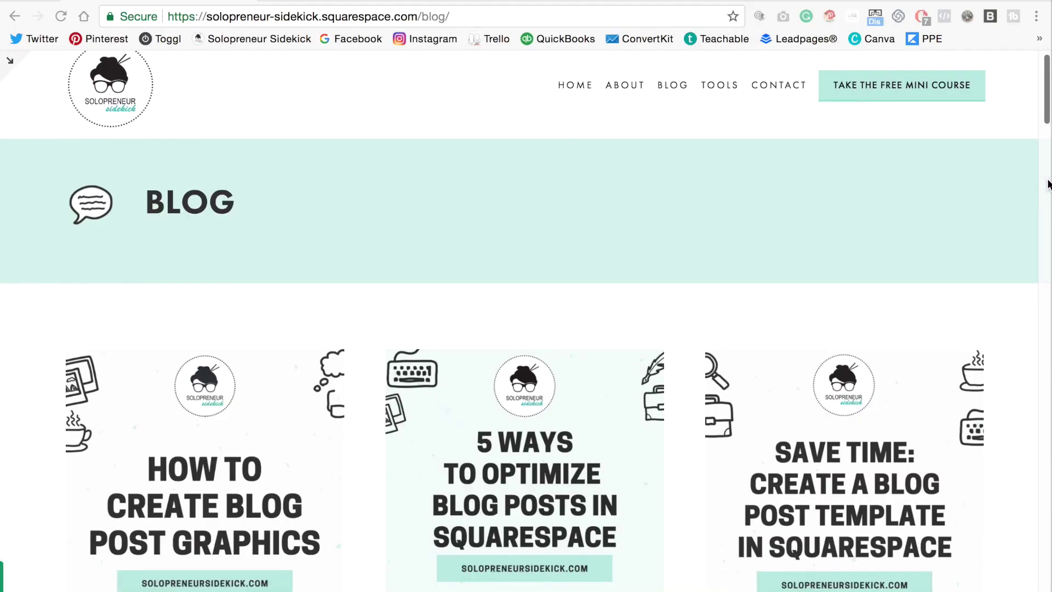
- Scroll down through the Blog page's tutorial posts and back up to the top
scroll(1048, 183, down, 15)
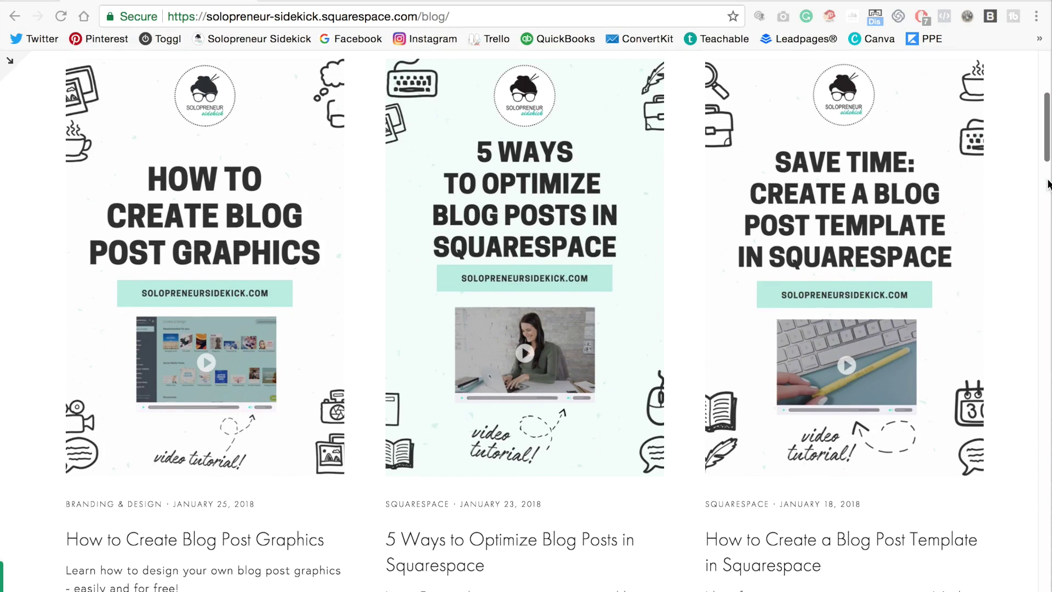
scroll(1048, 184, down, 7)
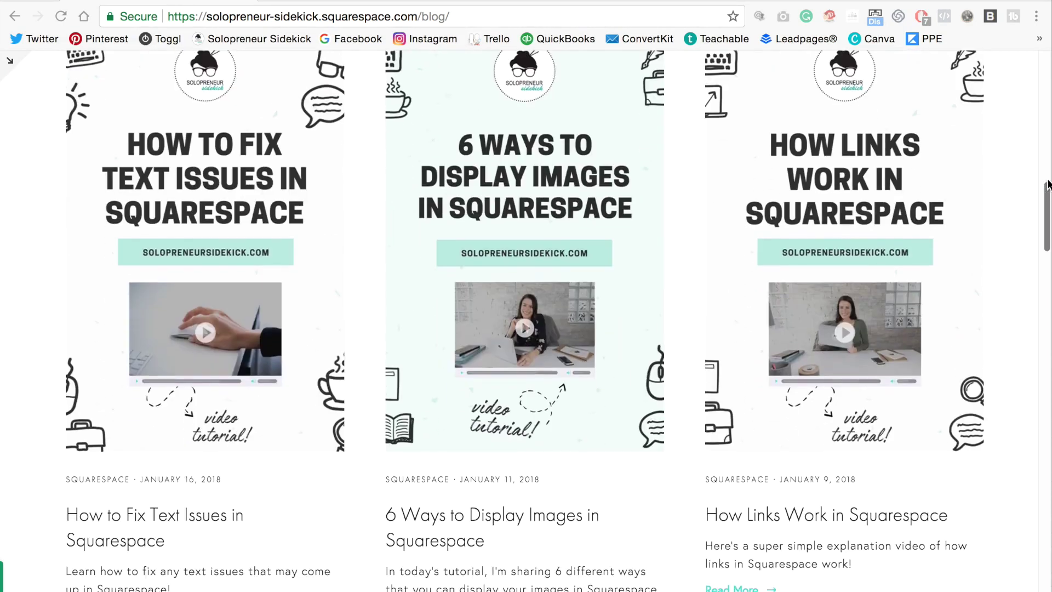
scroll(1048, 184, up, 20)
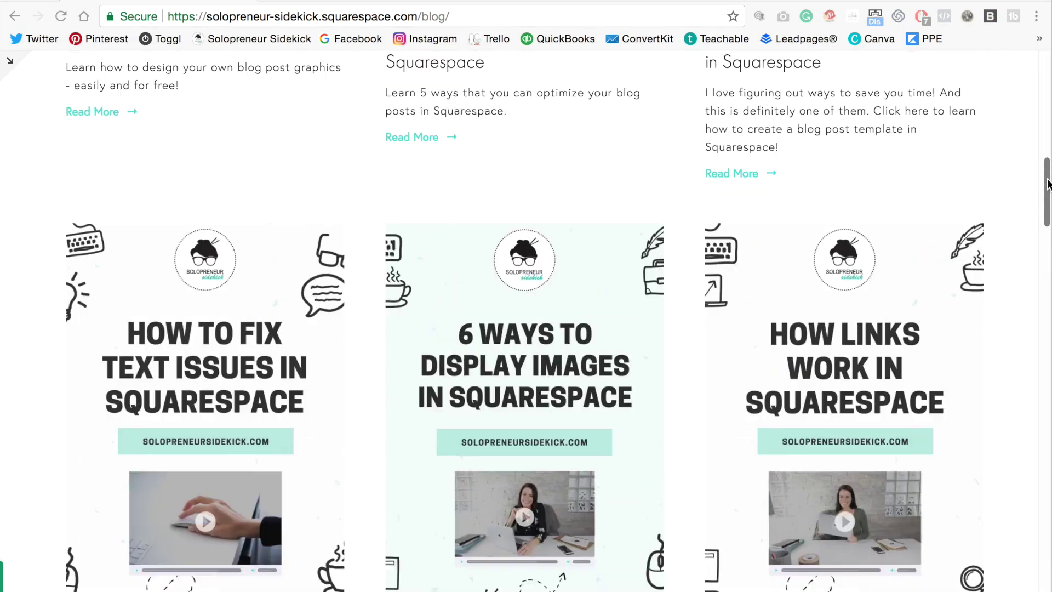
scroll(1048, 184, up, 8)
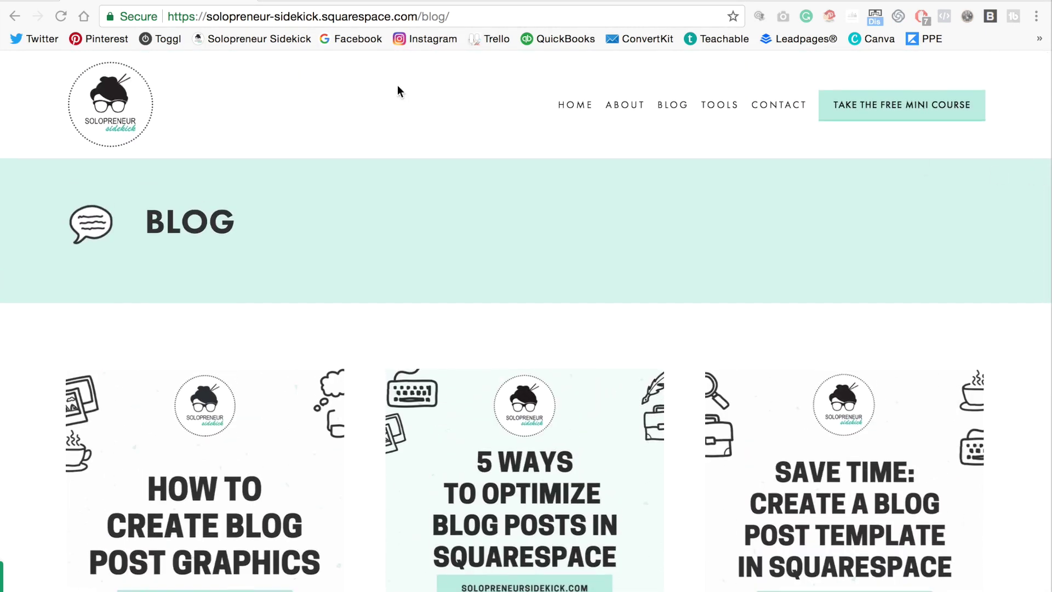
- In the Design Style Editor, bring up the Blog: List settings showing the Grid style
key(Escape)
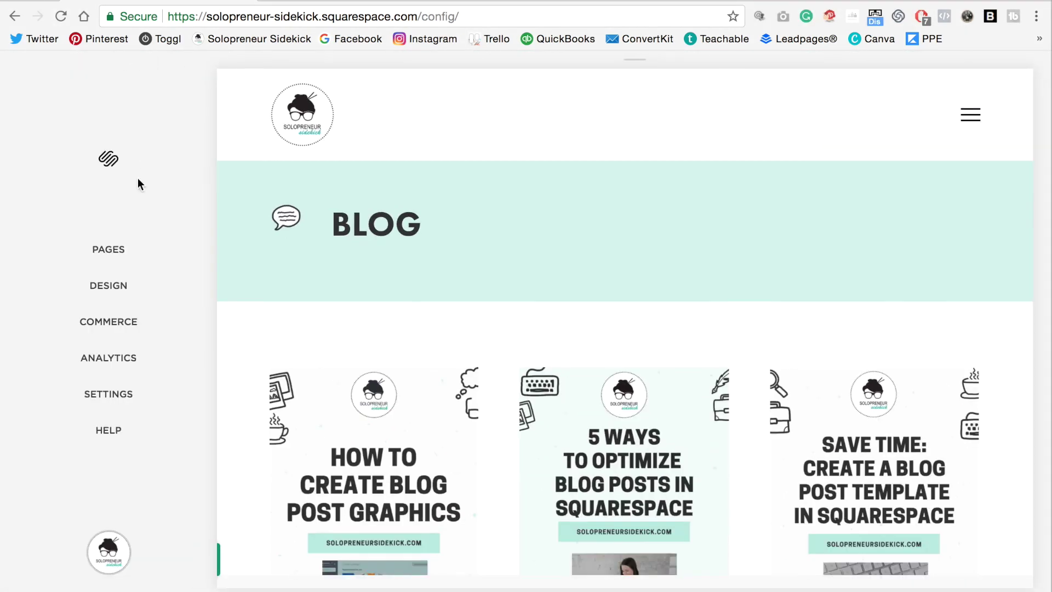
click(147, 283)
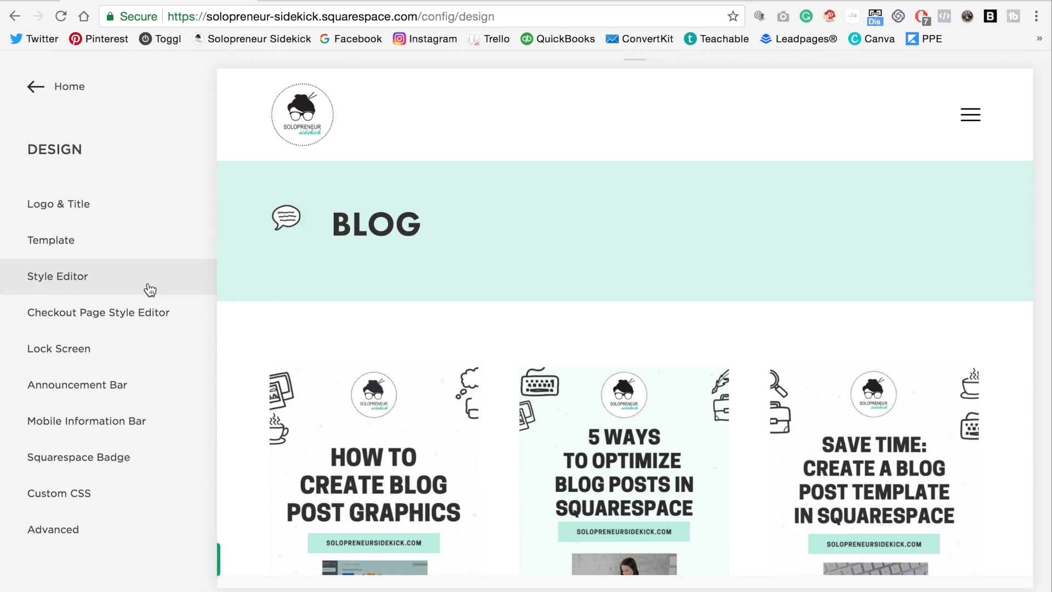
click(38, 286)
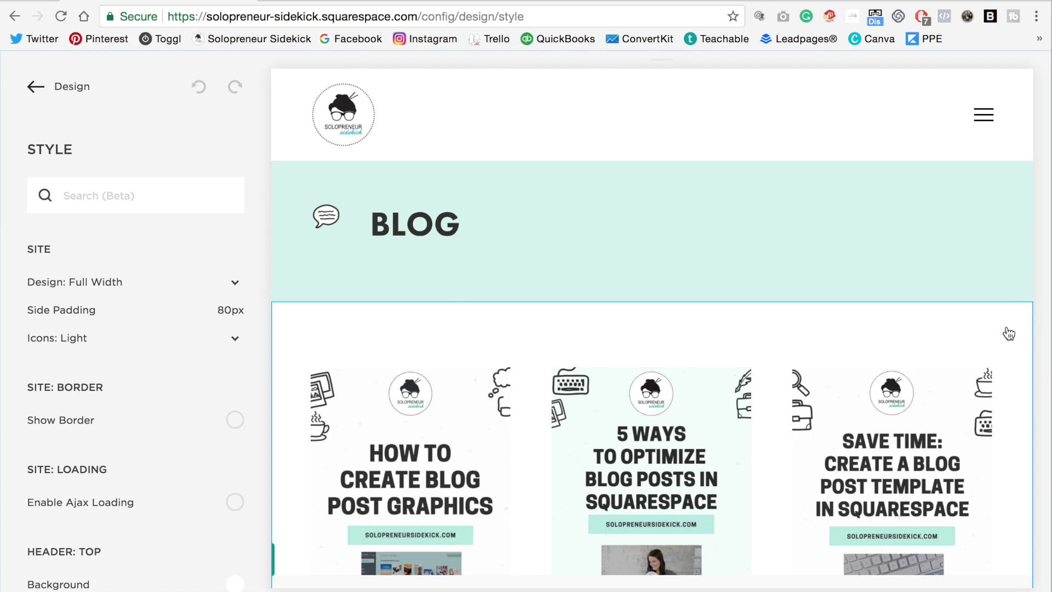
click(905, 344)
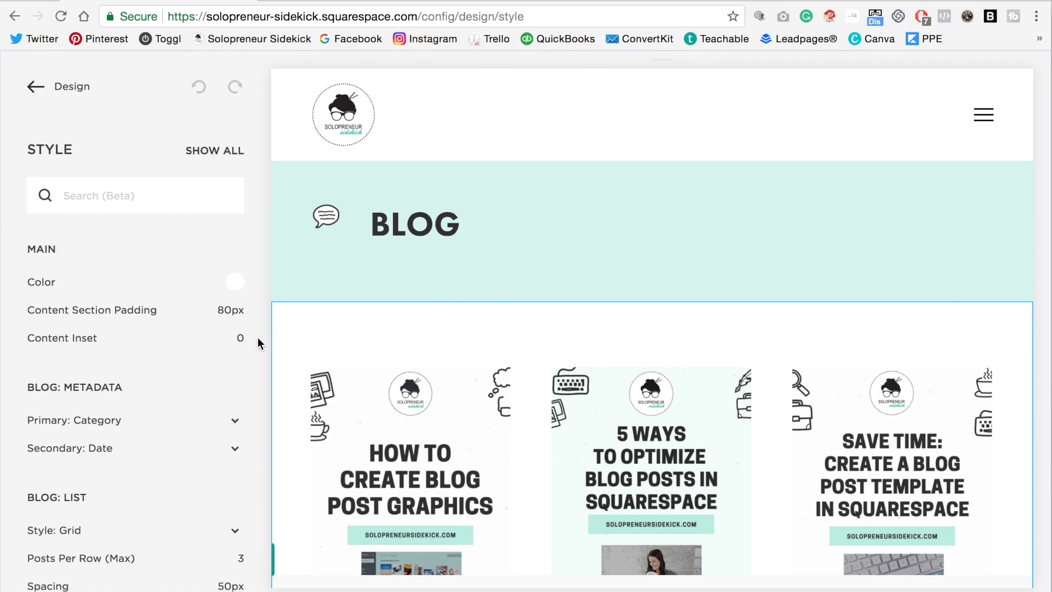
scroll(257, 337, down, 5)
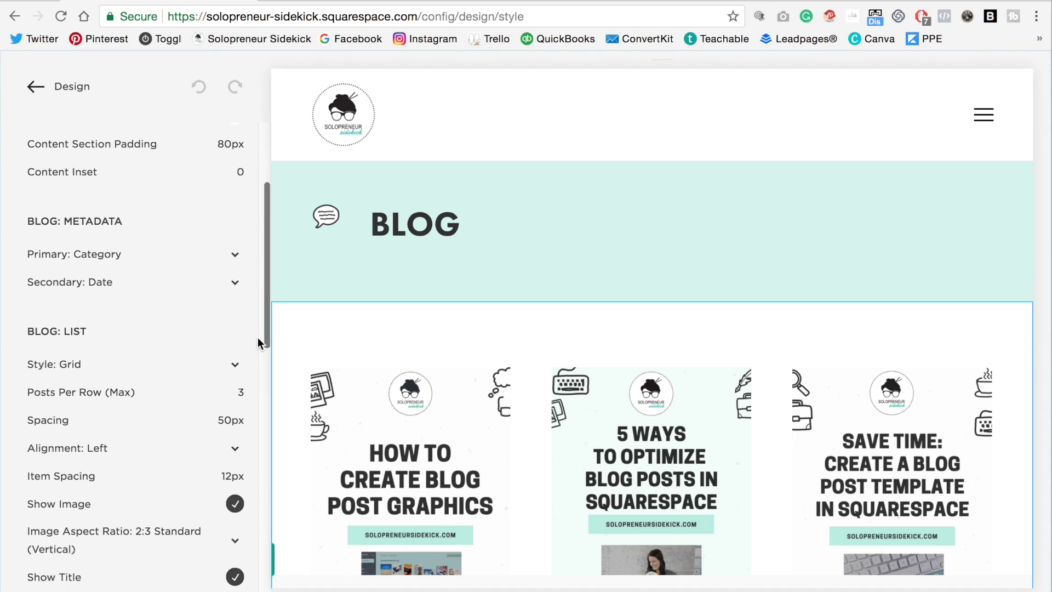
scroll(258, 338, down, 2)
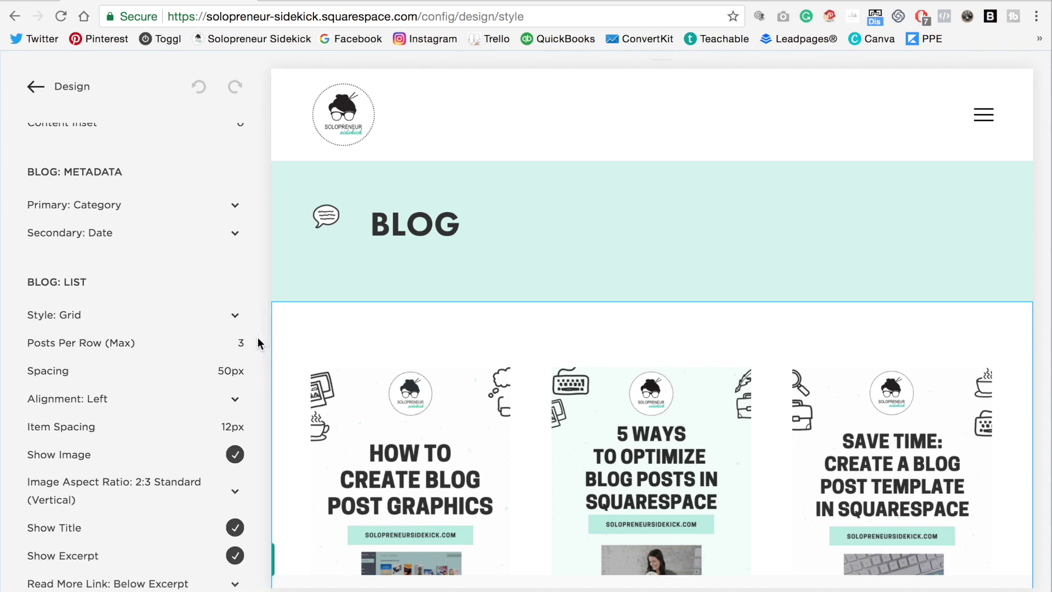
scroll(259, 343, down, 2)
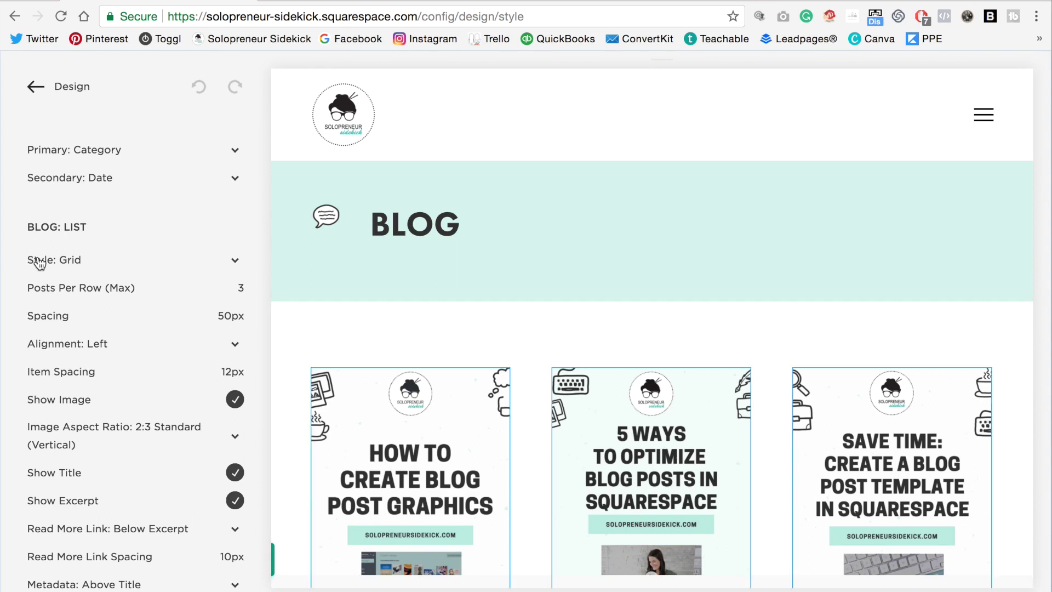
- Change the blog list style from Grid to Stacked and save it
click(231, 262)
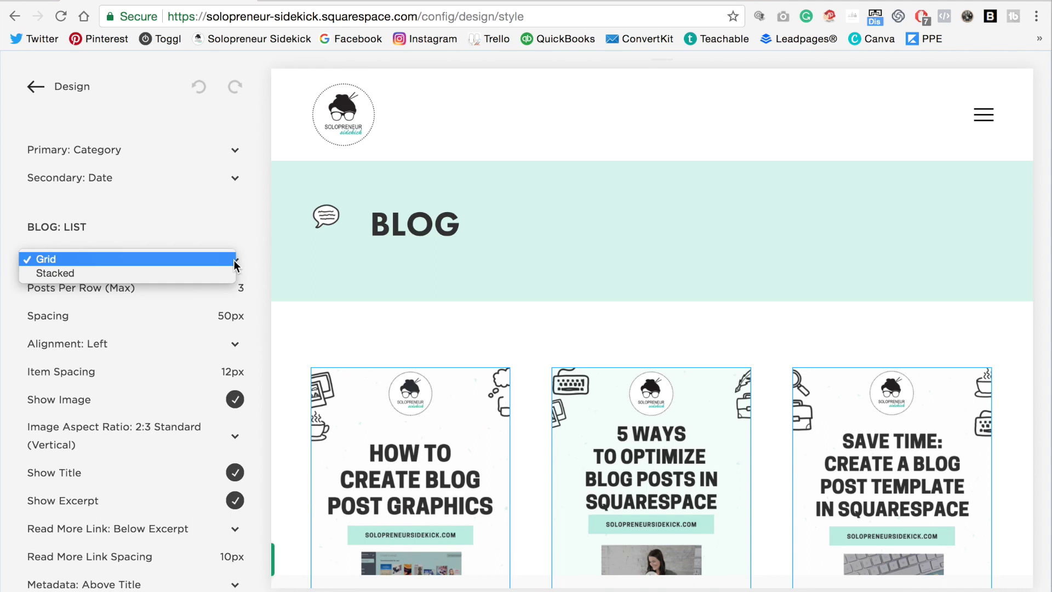
click(215, 274)
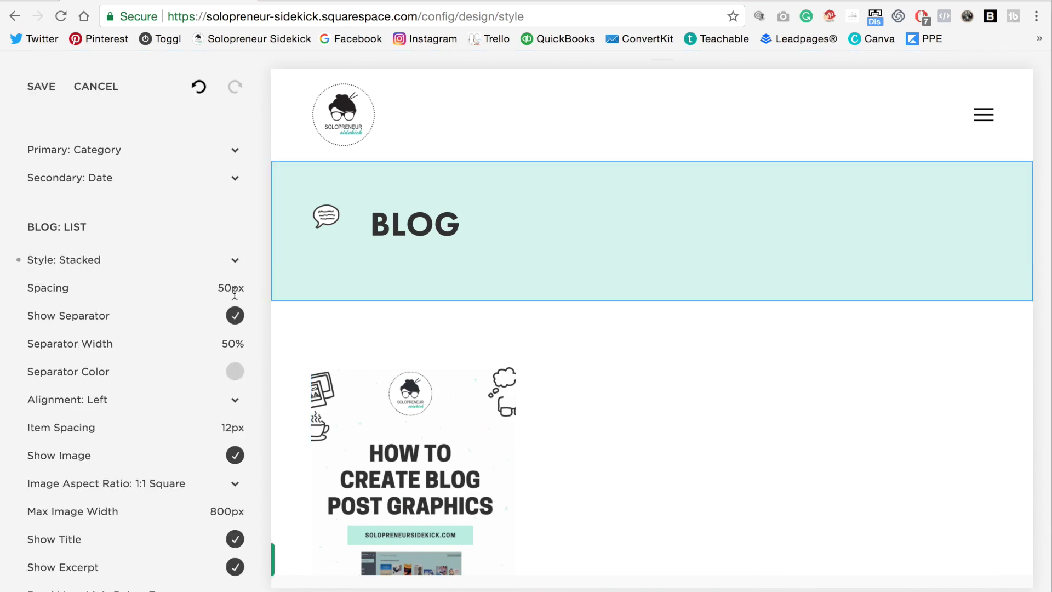
click(232, 288)
scroll(892, 302, down, 3)
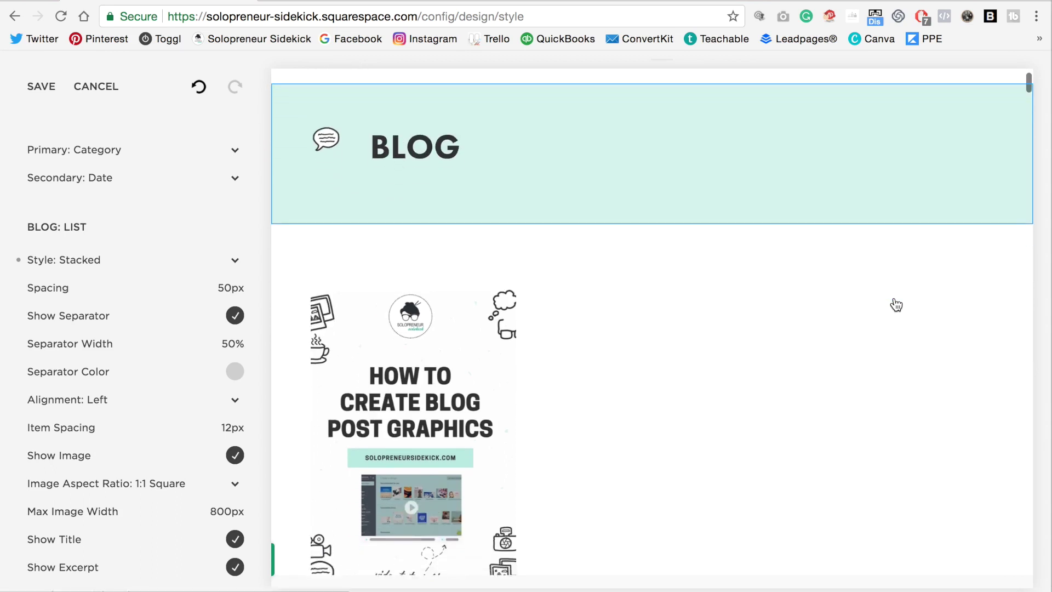
click(42, 88)
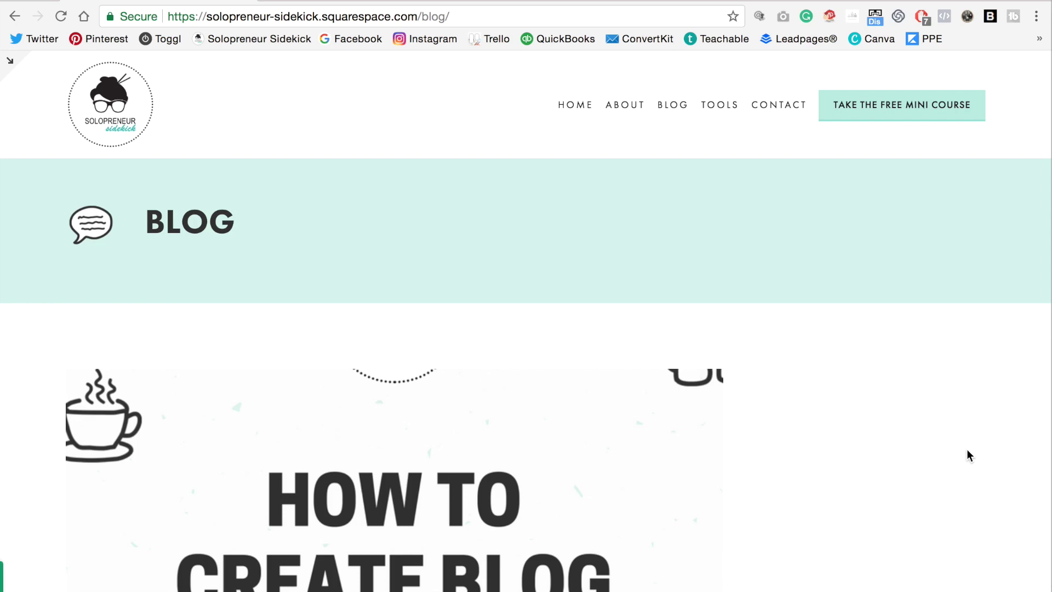
- Scroll the live Blog page to review the stacked posts with excerpts
scroll(966, 449, down, 13)
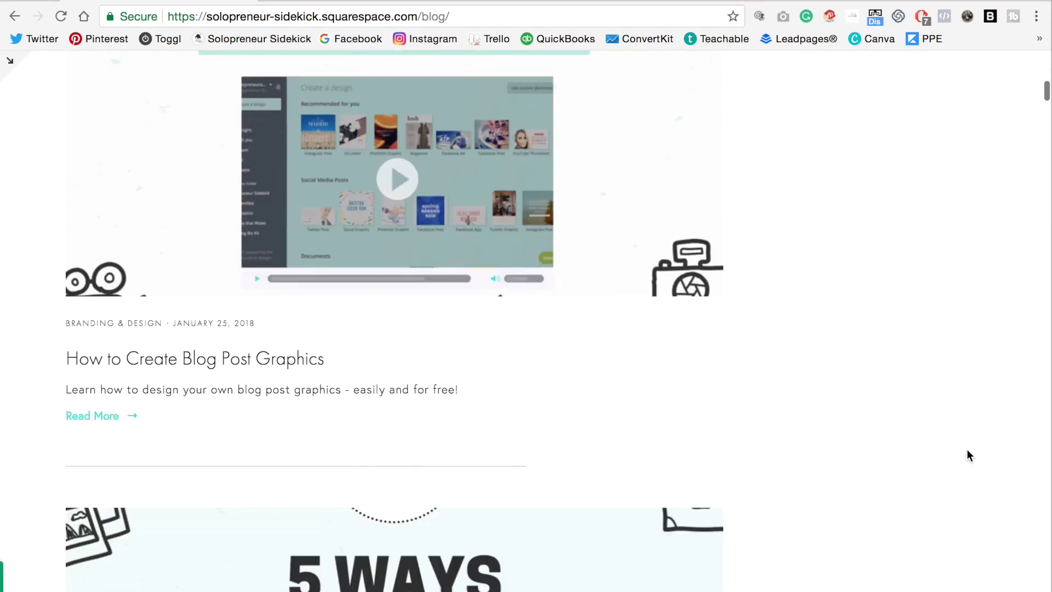
scroll(967, 450, down, 10)
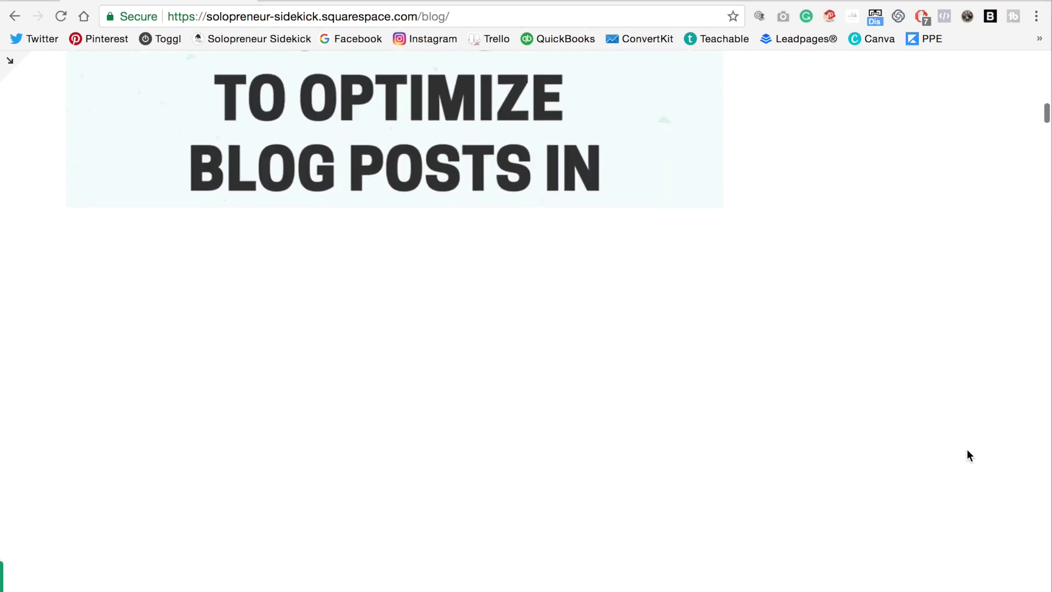
scroll(967, 450, down, 9)
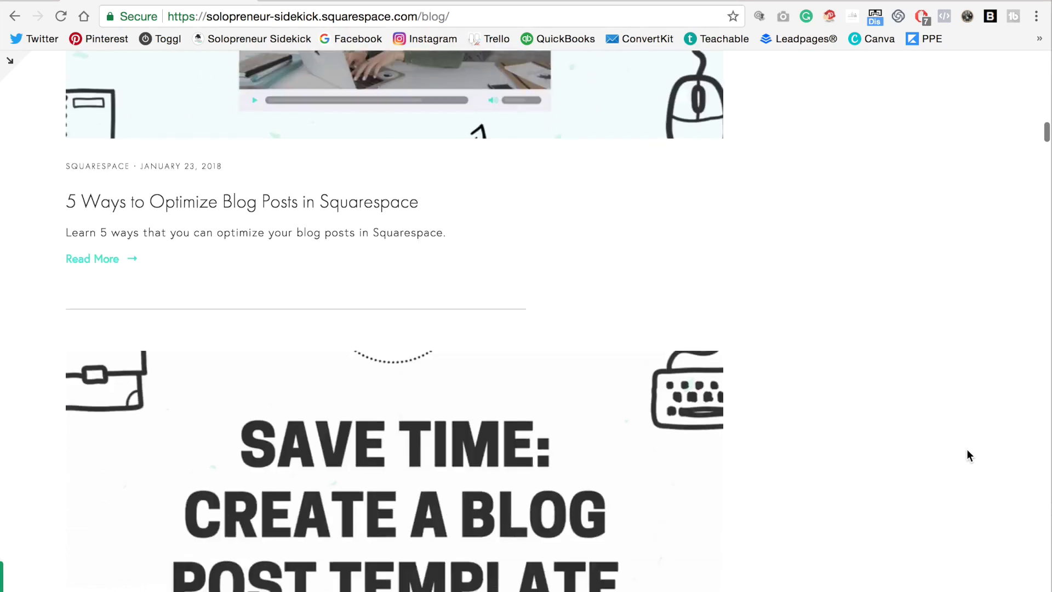
scroll(967, 450, down, 8)
scroll(967, 450, up, 8)
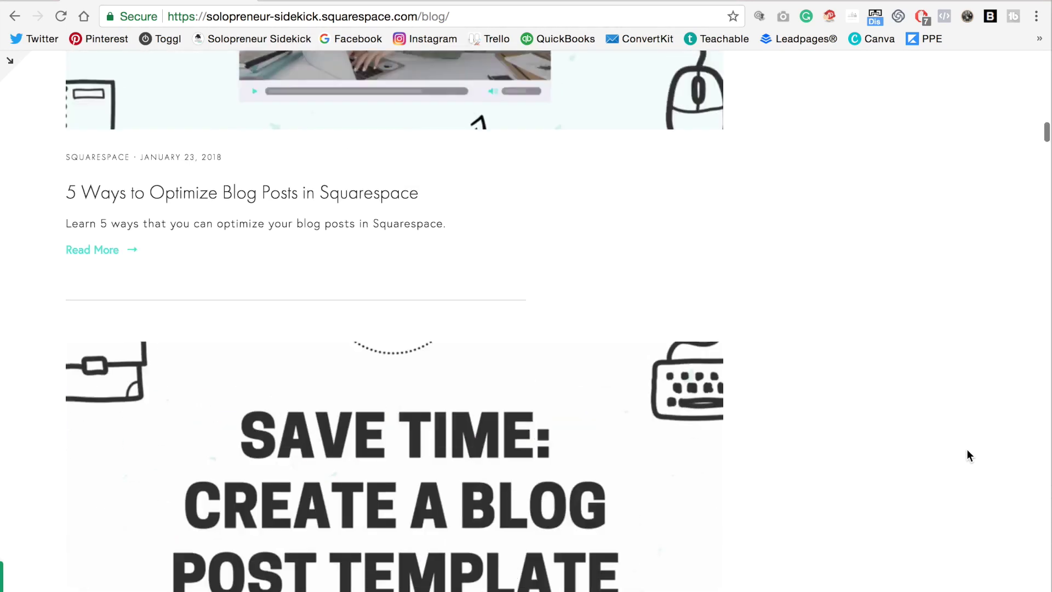
scroll(966, 455, up, 20)
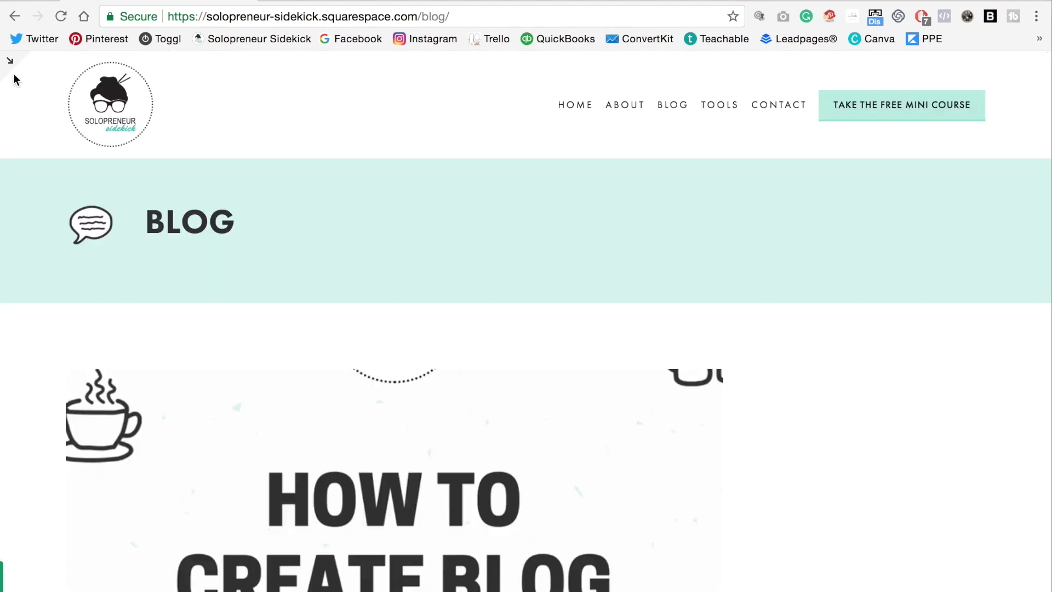
- Reopen the Design style settings, then return to the main site menu
click(9, 60)
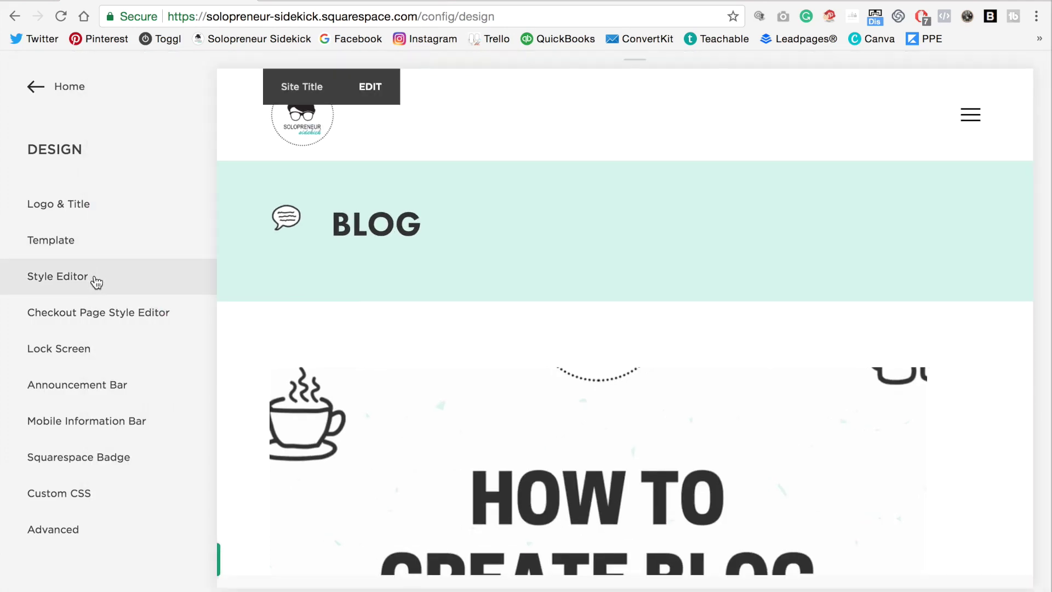
click(96, 282)
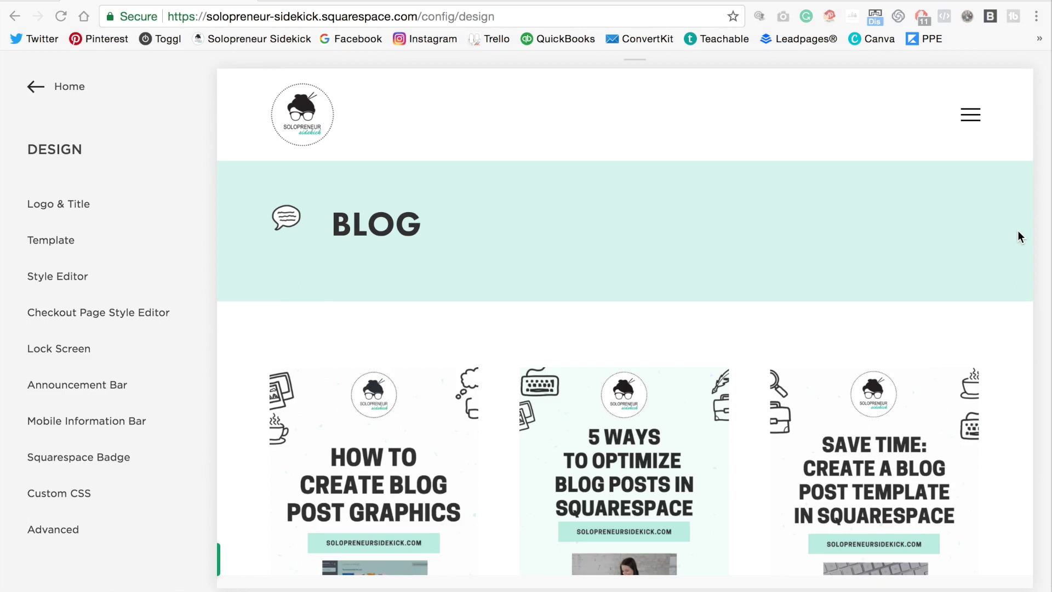
click(33, 88)
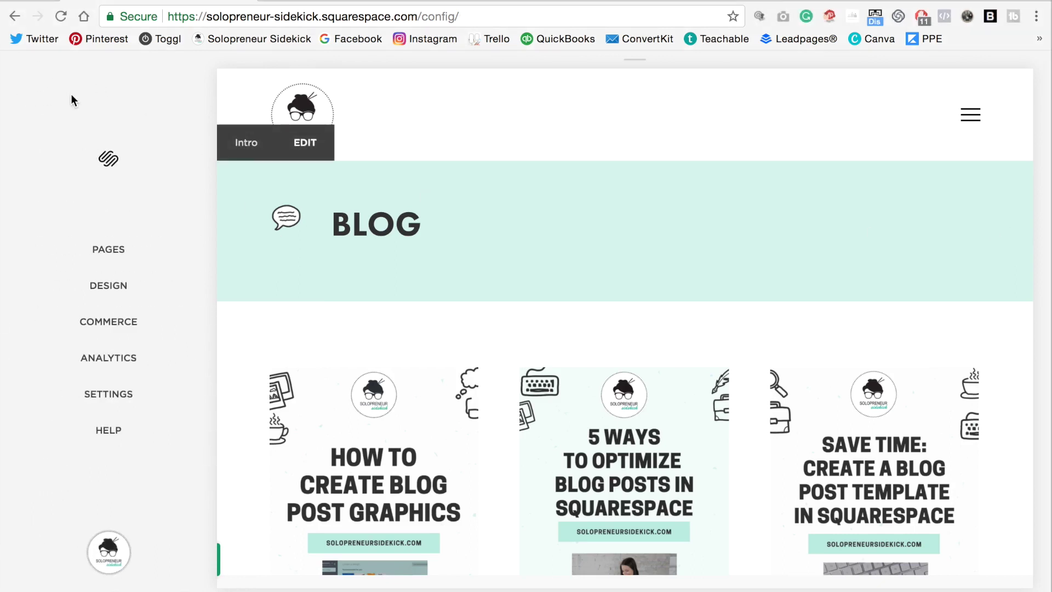
- Show the Pages list, dismiss the new-page chooser, and scroll to the Not Linked section
click(171, 257)
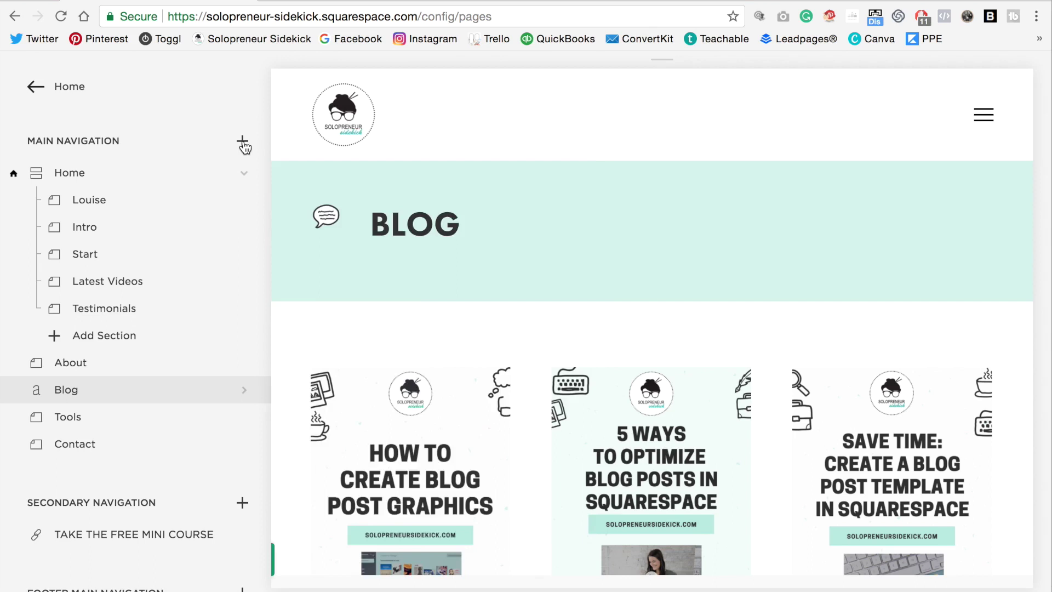
click(242, 141)
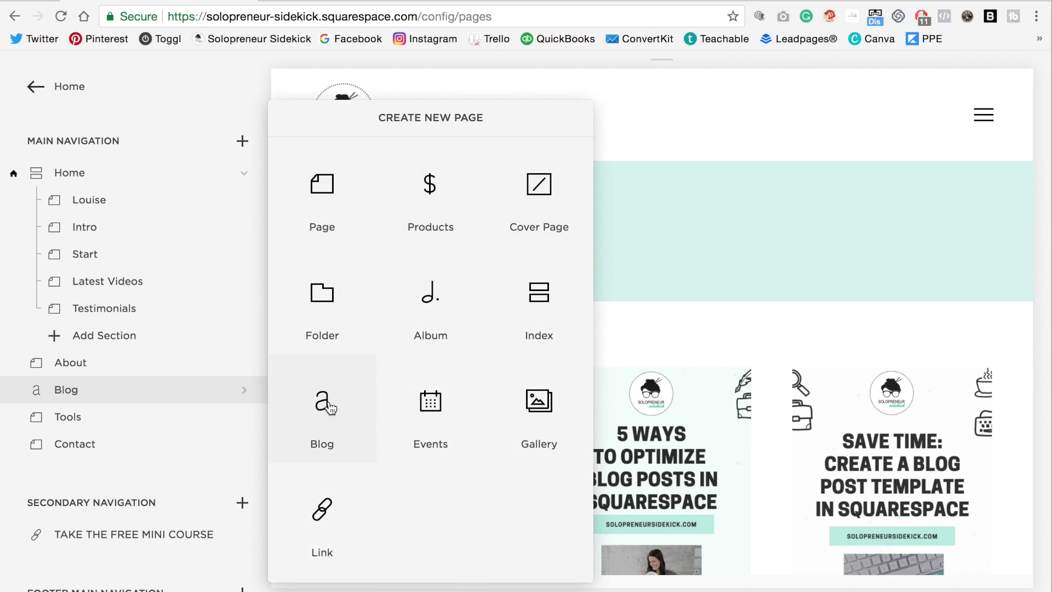
click(252, 112)
drag(262, 164, 265, 222)
scroll(264, 222, down, 4)
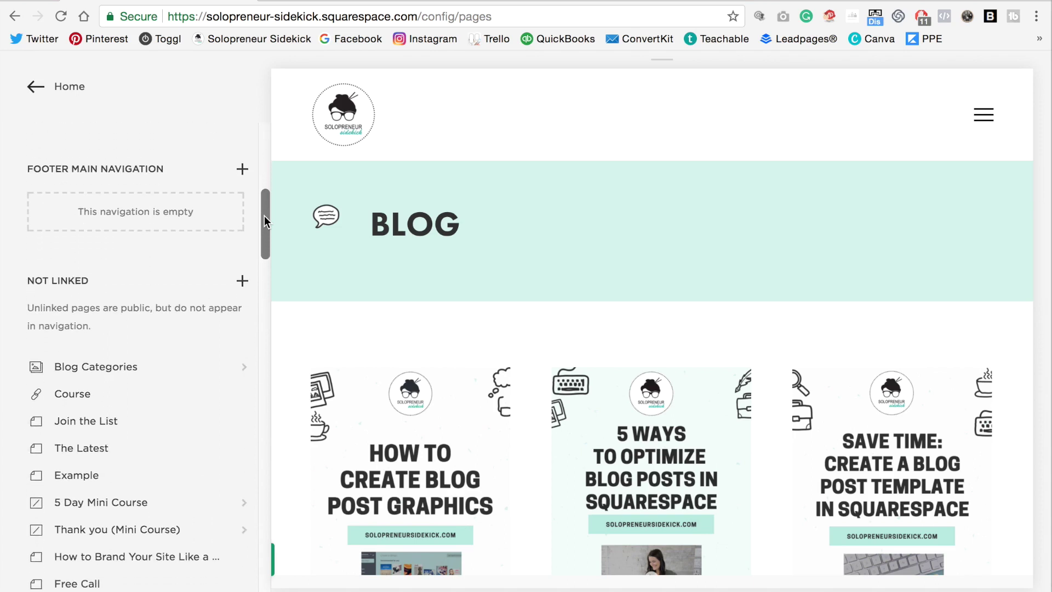
- Create a blank unlinked page titled 'Blog' and start editing it
click(243, 281)
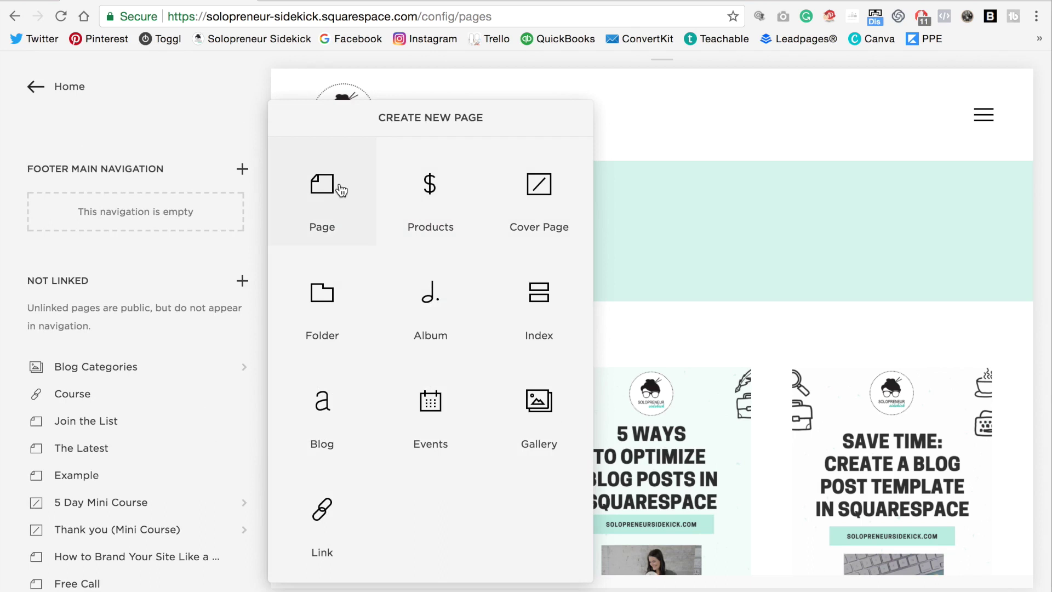
click(328, 204)
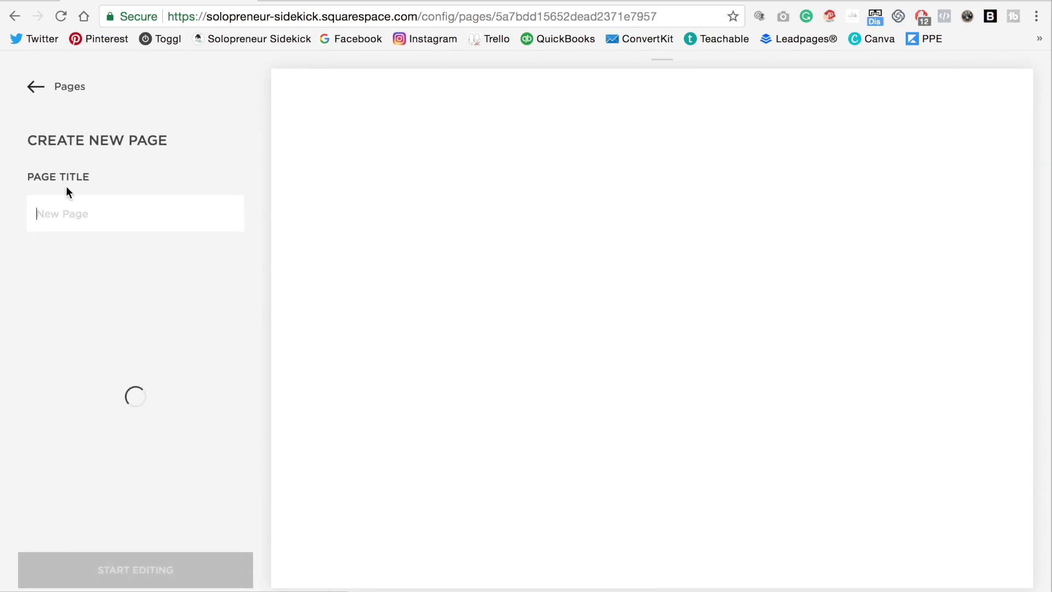
text(Blog)
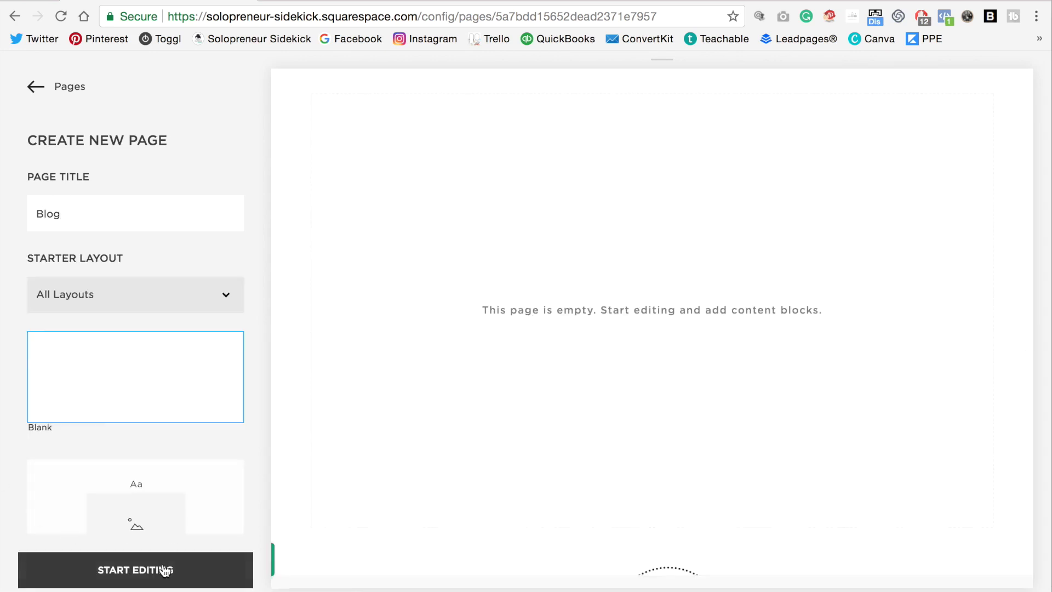
click(159, 571)
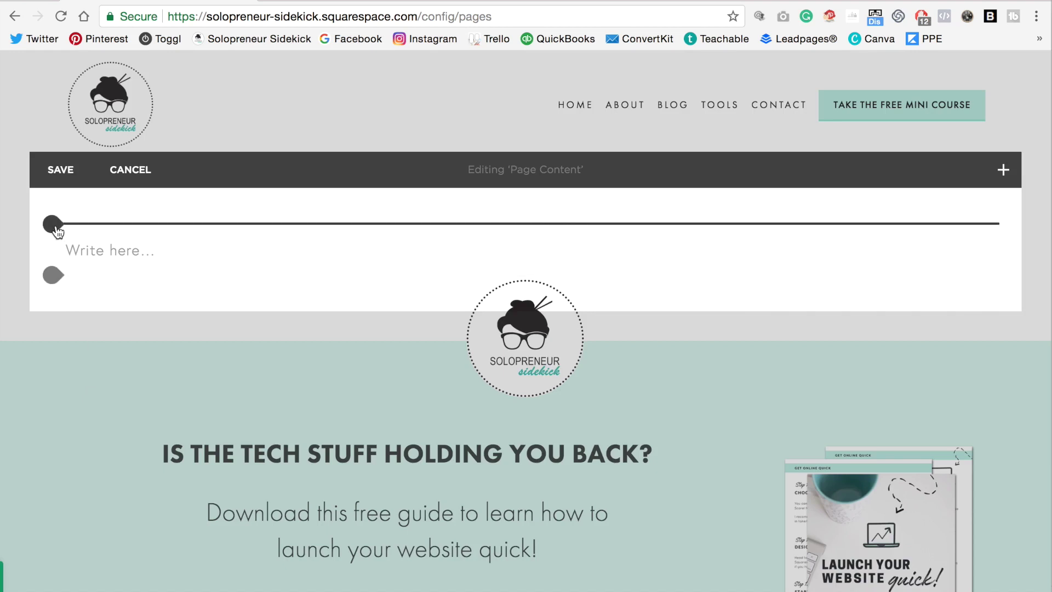
- Insert a Summary Grid block into the new Blog page
click(55, 224)
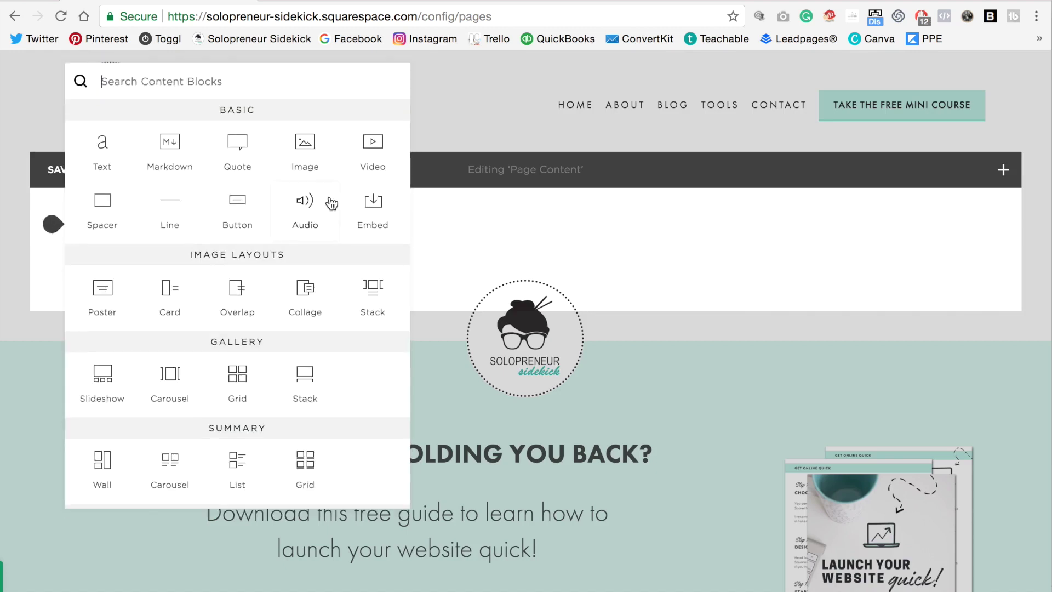
scroll(331, 204, down, 5)
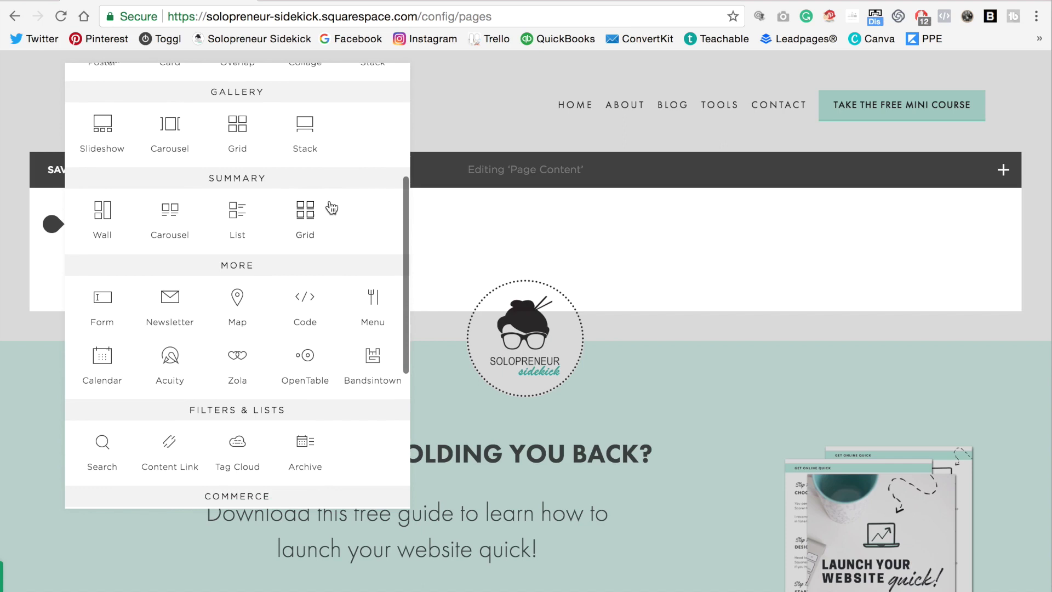
click(306, 228)
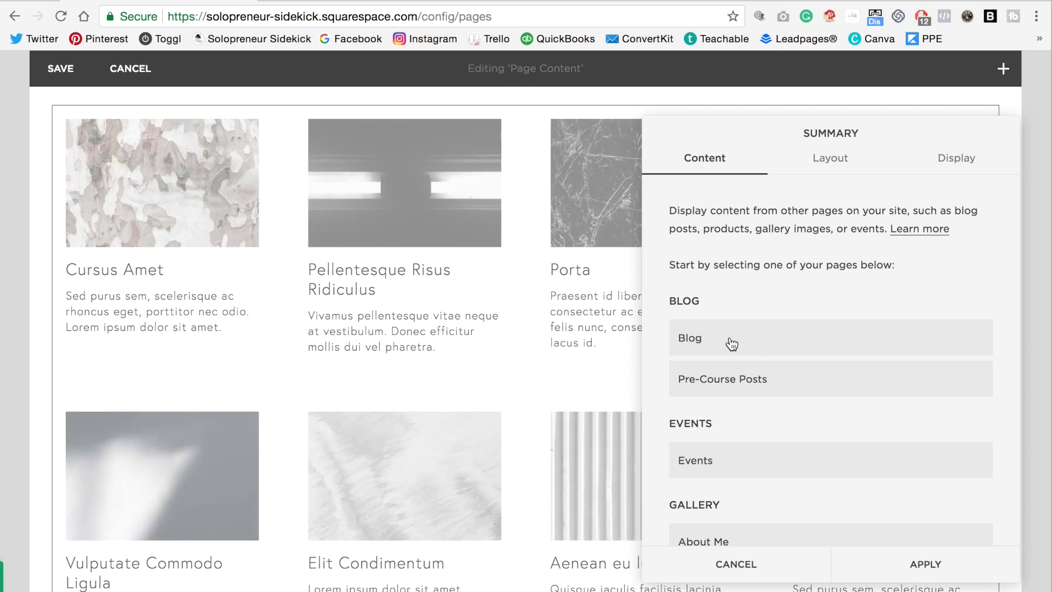
- Source the Summary Grid from Blog with Auto aspect ratio, column width 261, gutter width 40
click(789, 336)
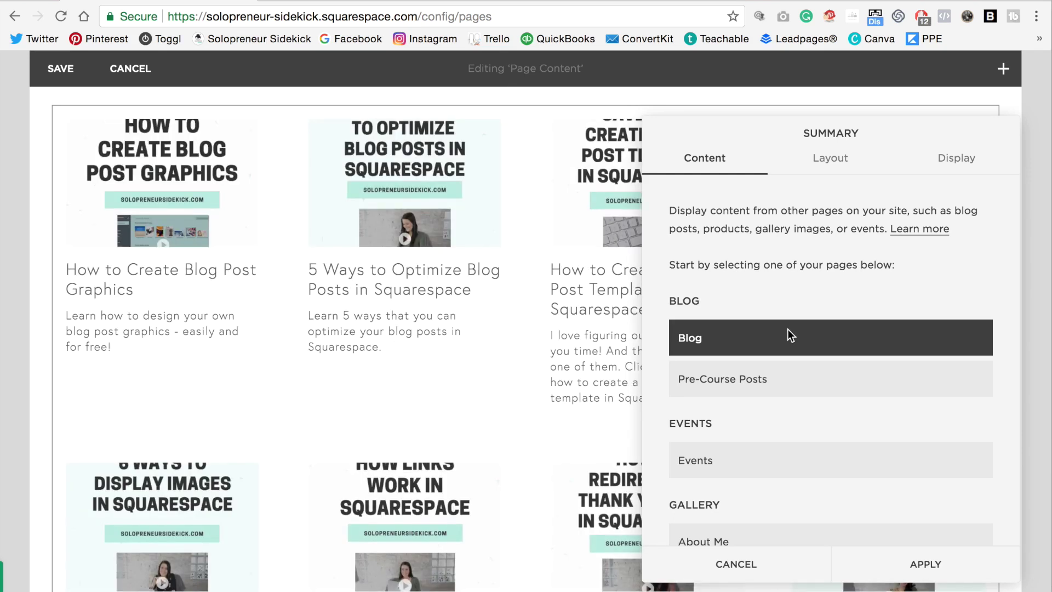
click(837, 168)
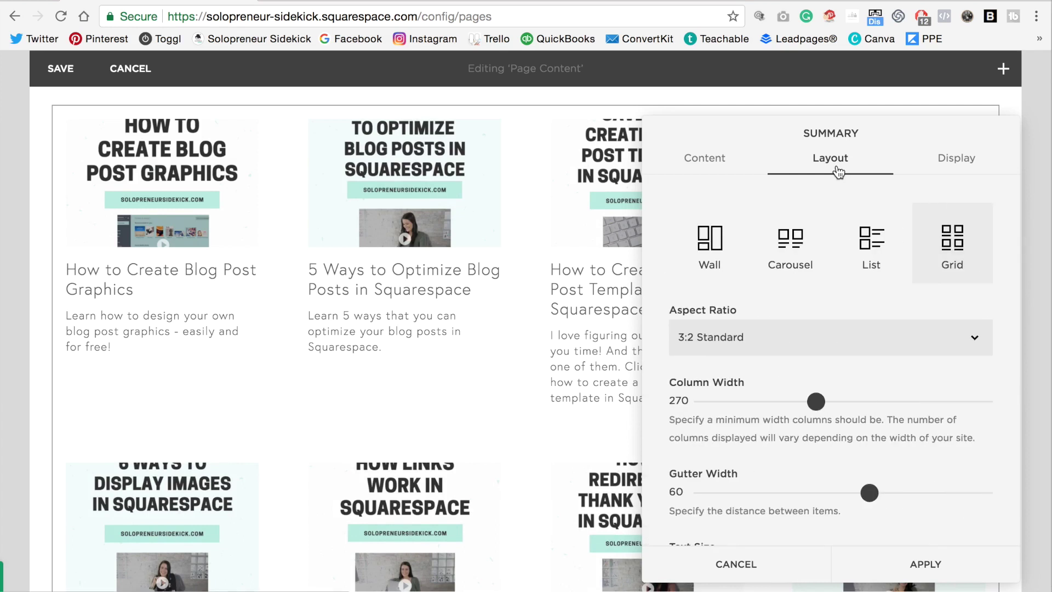
click(803, 333)
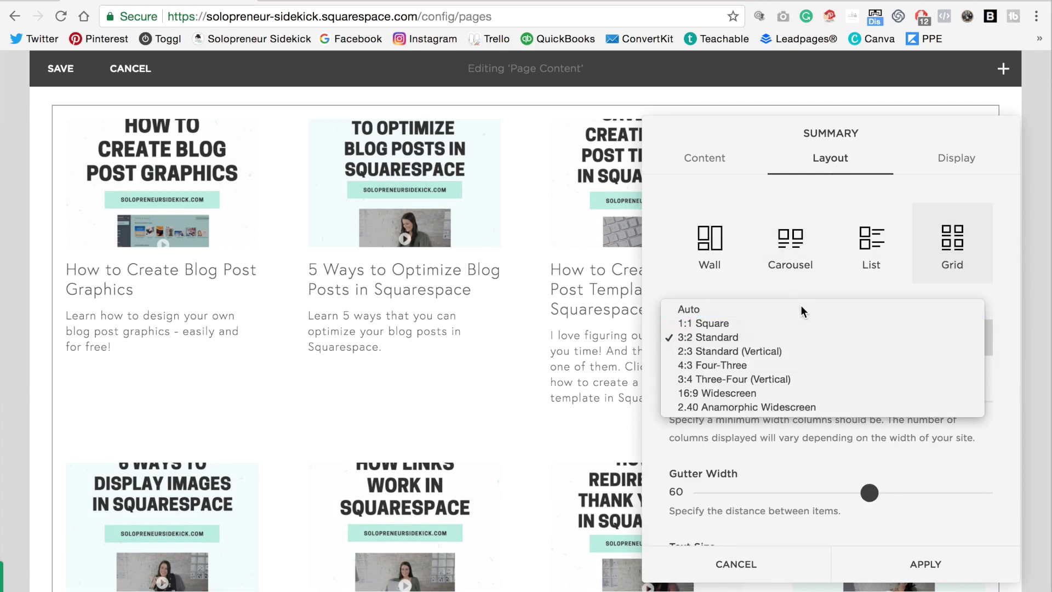
click(801, 311)
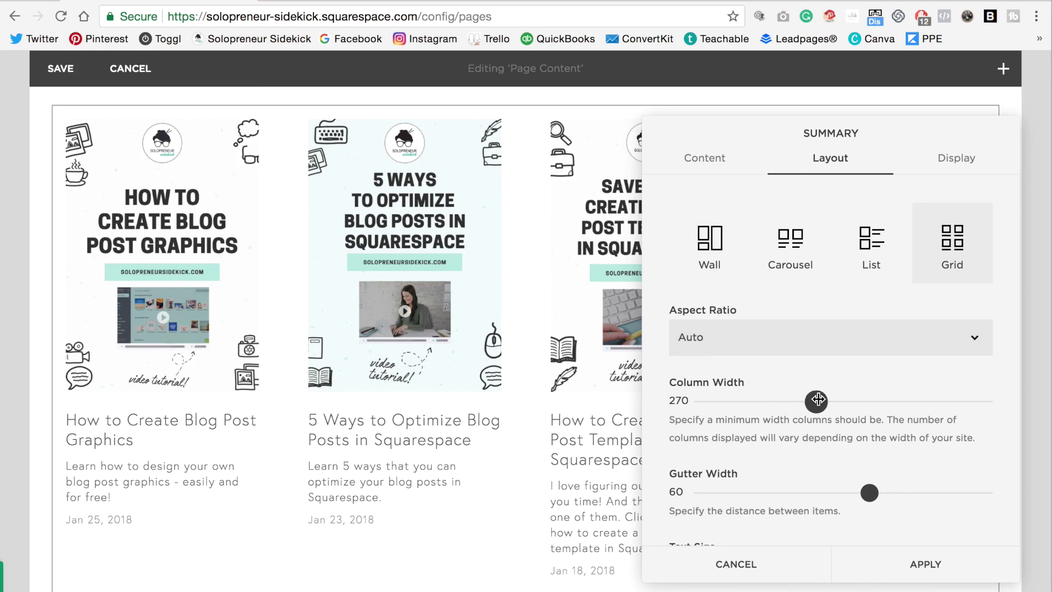
drag(818, 400, 816, 328)
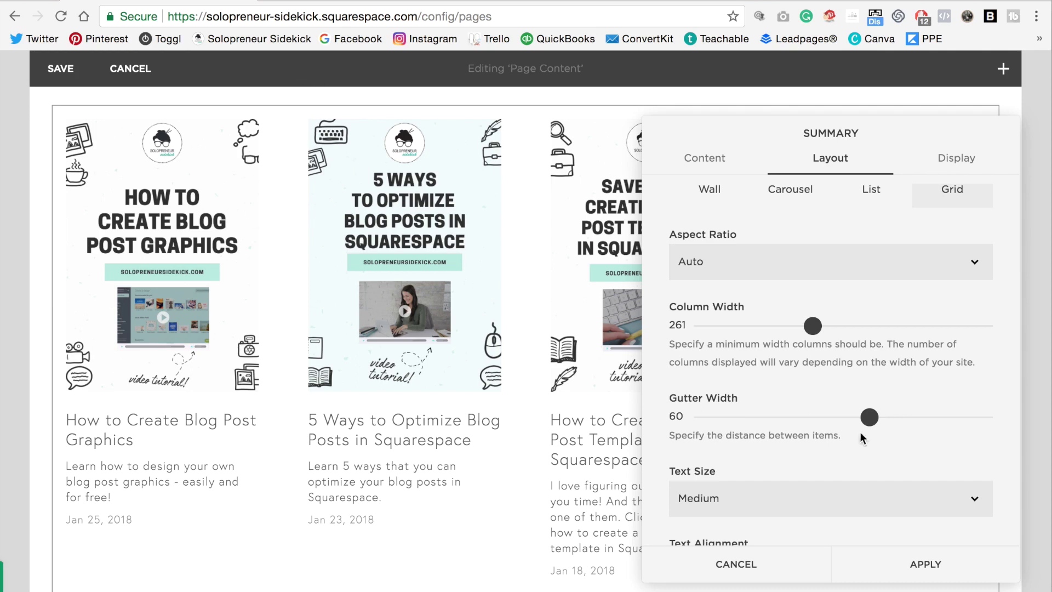
drag(869, 417, 846, 418)
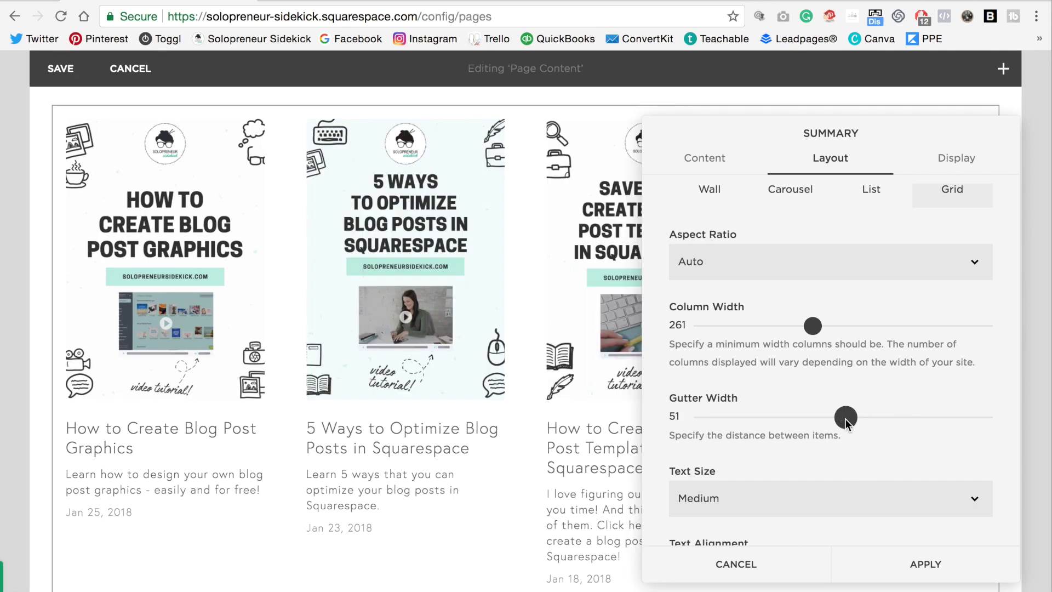
drag(845, 420, 816, 423)
scroll(927, 411, down, 3)
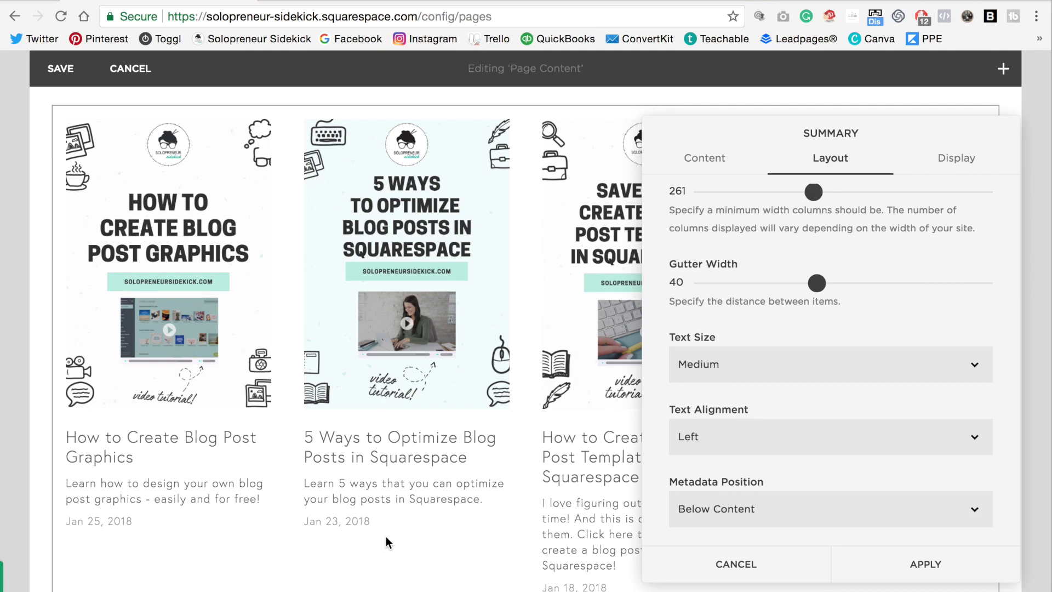
- Turn on the Read More link for each post in the Summary Grid
click(958, 172)
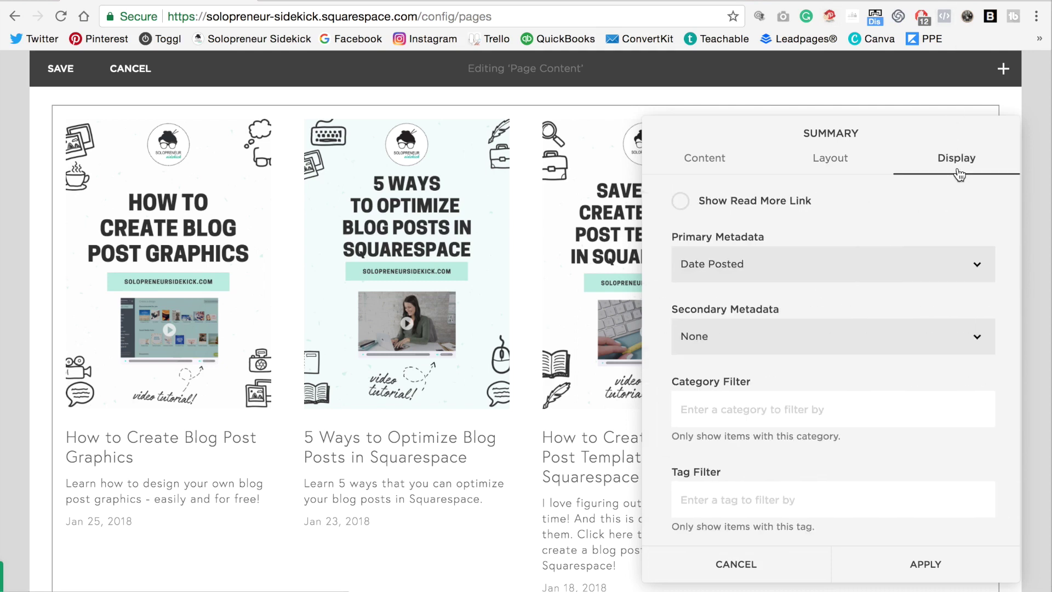
scroll(974, 265, up, 1)
scroll(976, 263, up, 3)
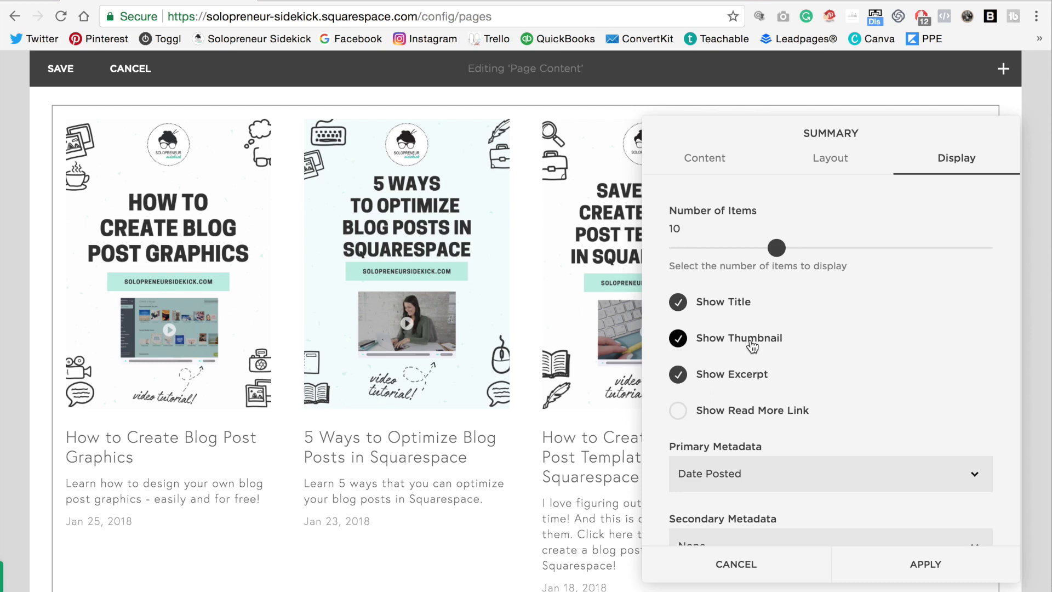
click(677, 416)
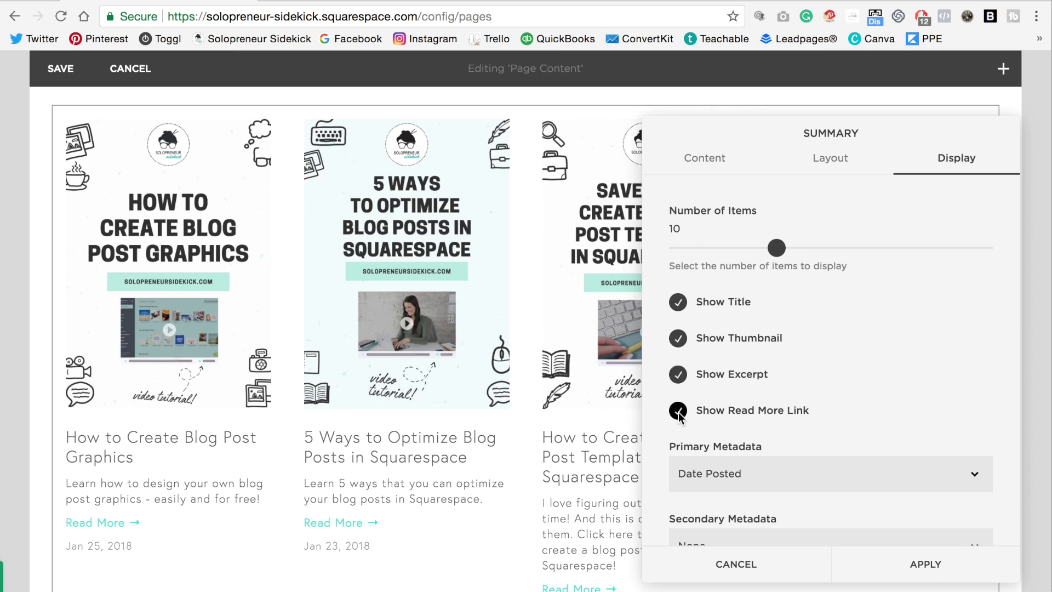
- Set Primary Metadata to None to drop post dates, and apply the summary settings
scroll(888, 418, down, 3)
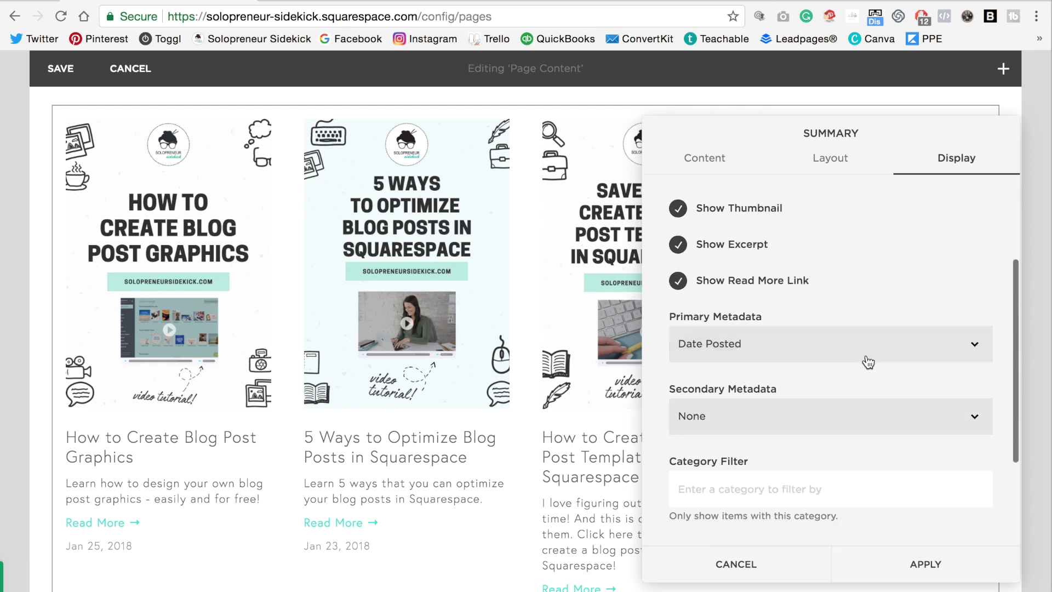
click(890, 353)
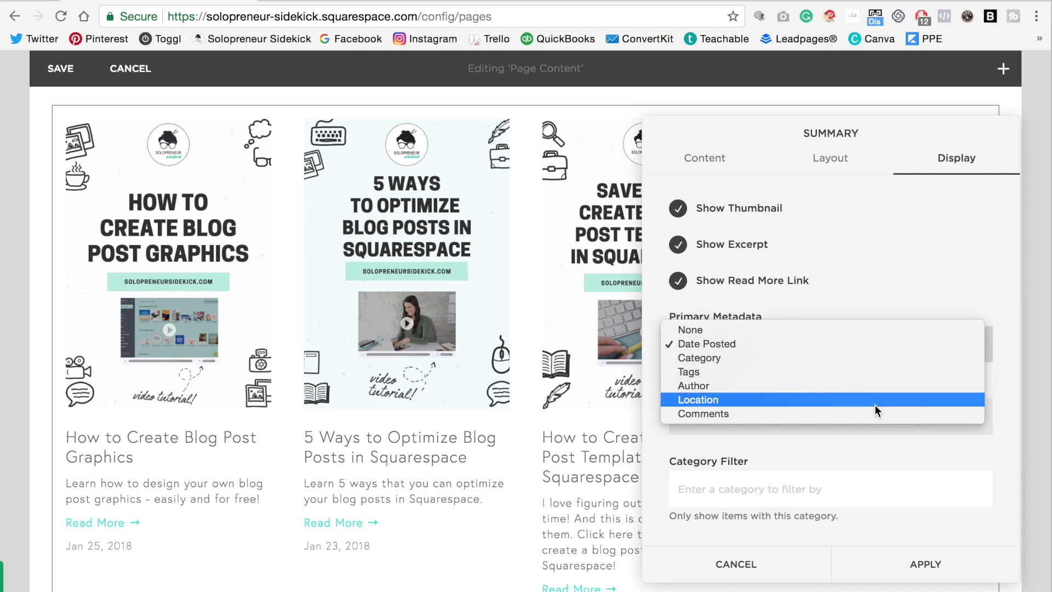
click(787, 329)
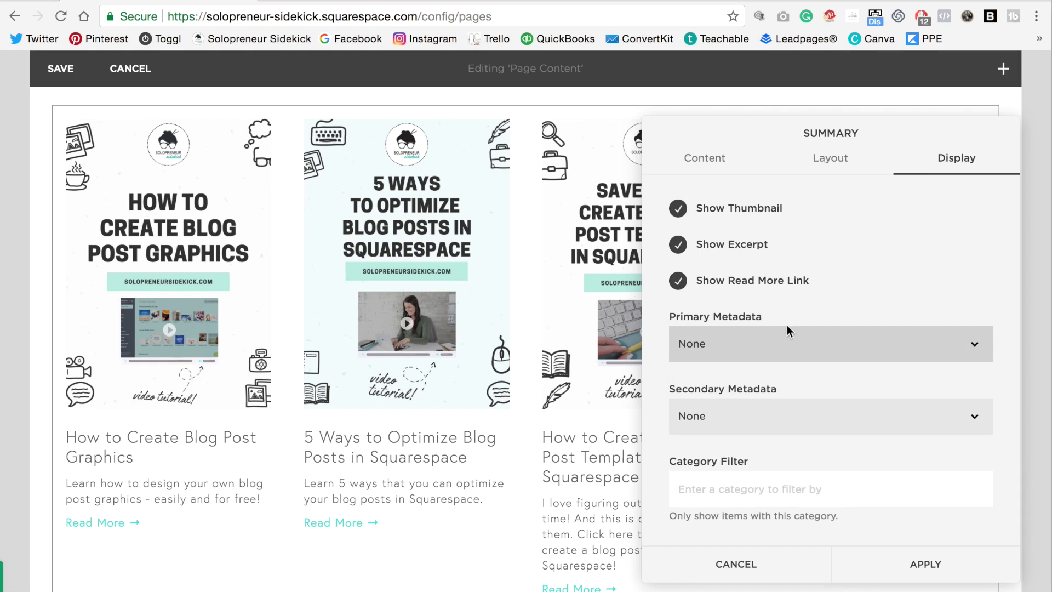
scroll(842, 324, down, 5)
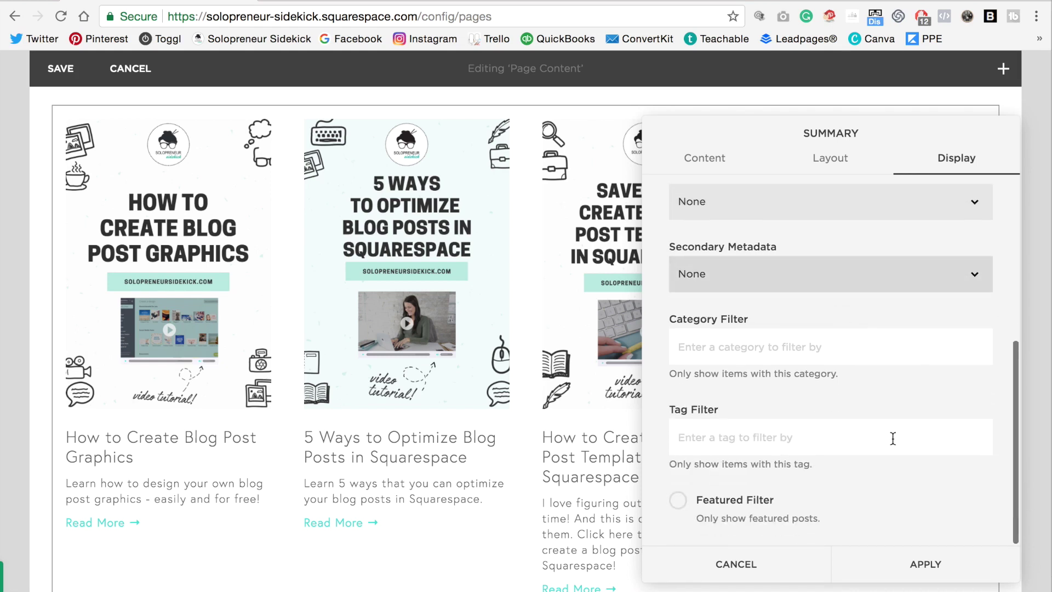
click(929, 567)
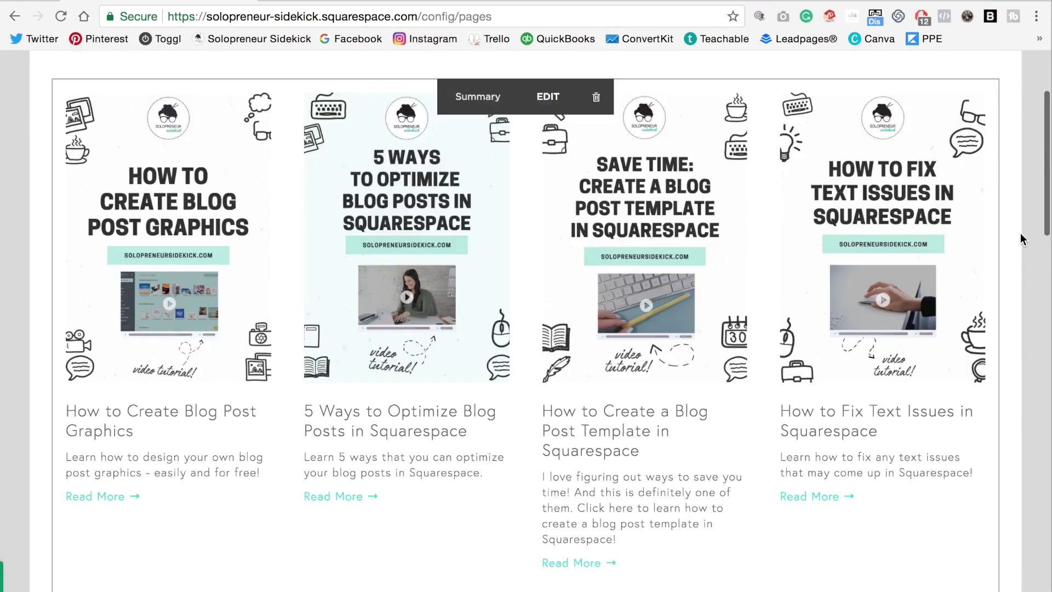
scroll(1021, 234, down, 6)
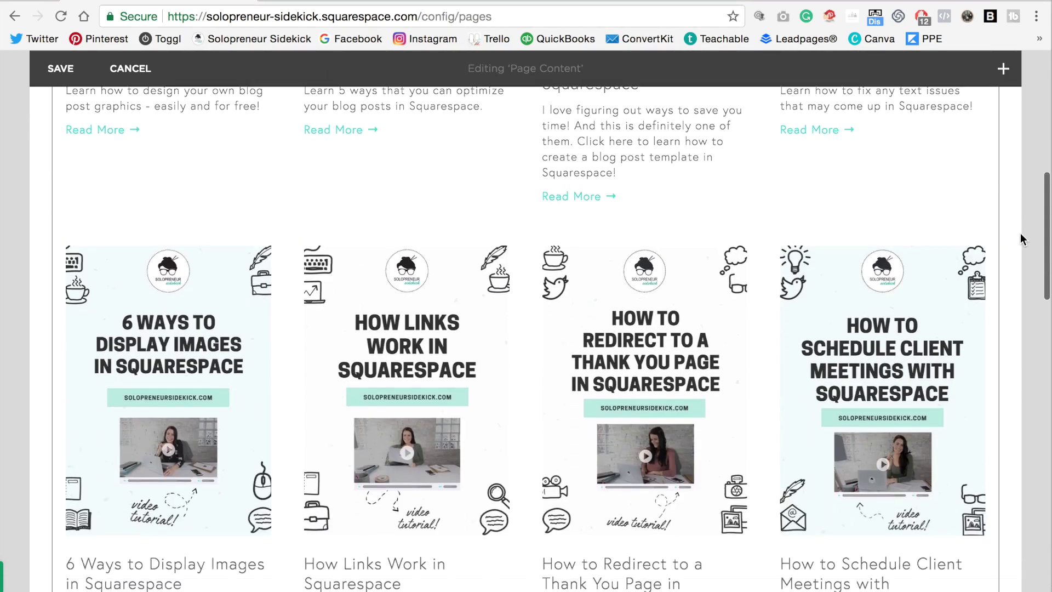
scroll(1020, 240, down, 3)
scroll(1021, 240, up, 15)
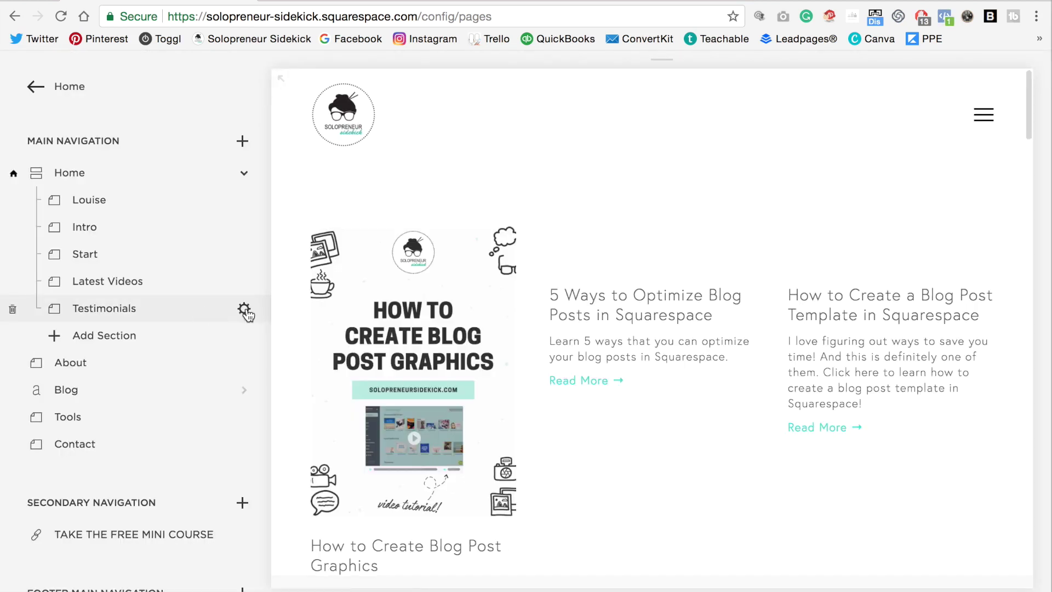
- Move the Blog collection into Not Linked and the plain Blog page into Main Navigation
scroll(94, 309, down, 1)
scroll(95, 310, down, 1)
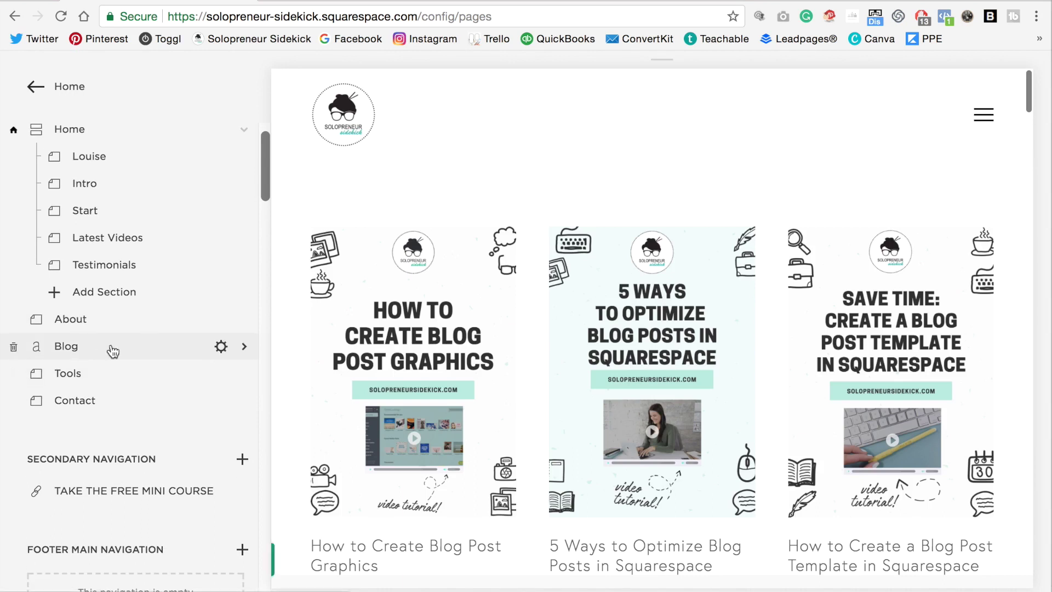
scroll(112, 348, down, 10)
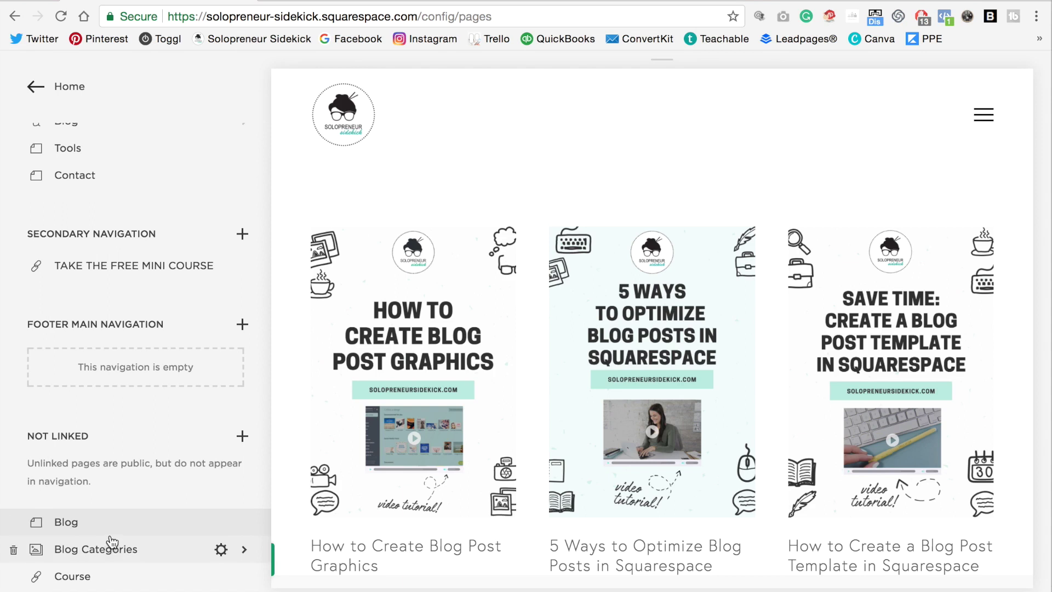
scroll(113, 503, up, 2)
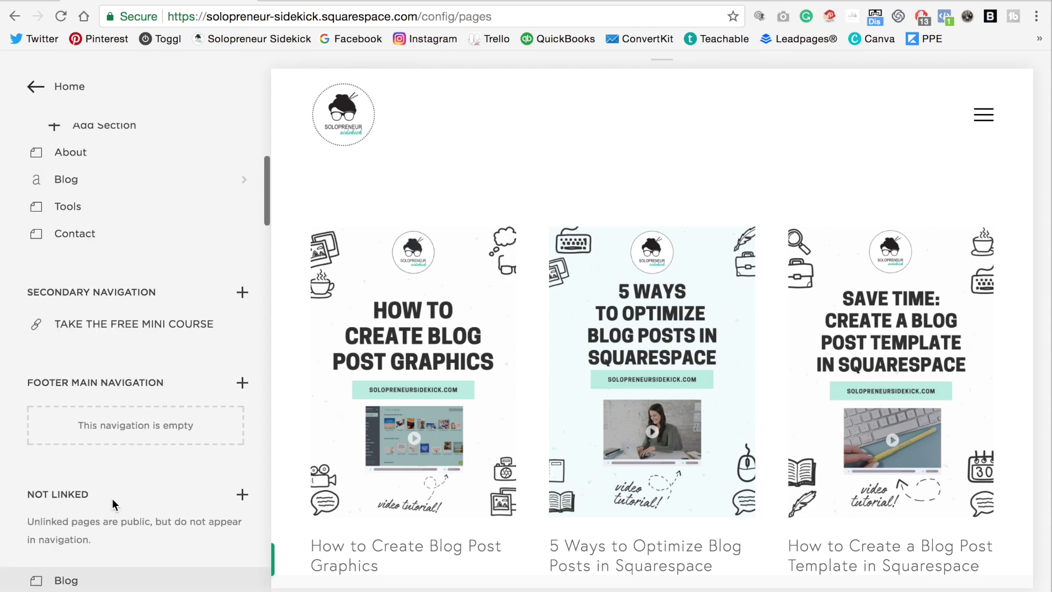
click(86, 183)
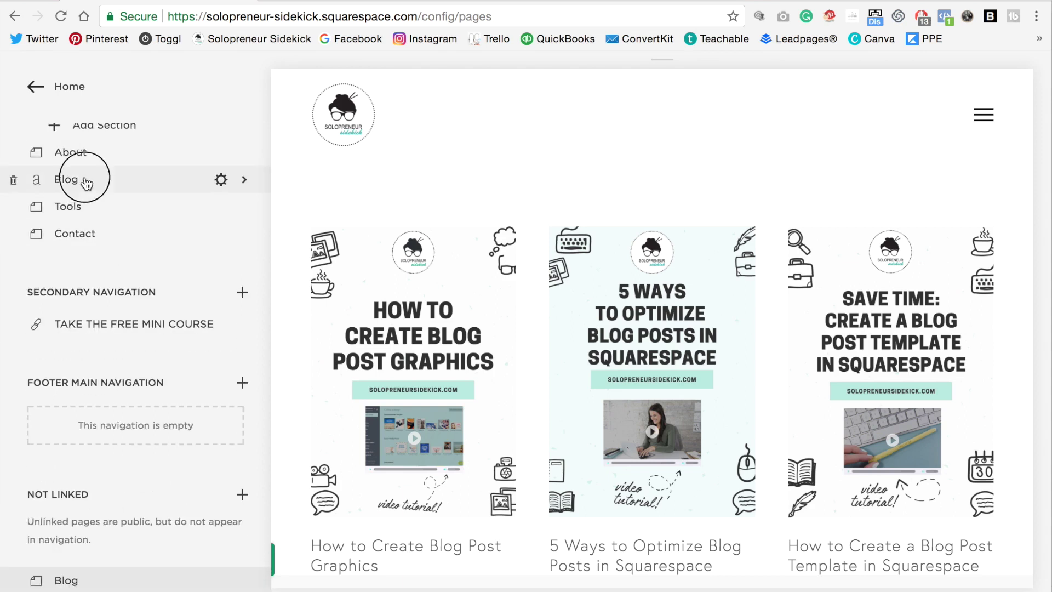
drag(86, 183, 83, 542)
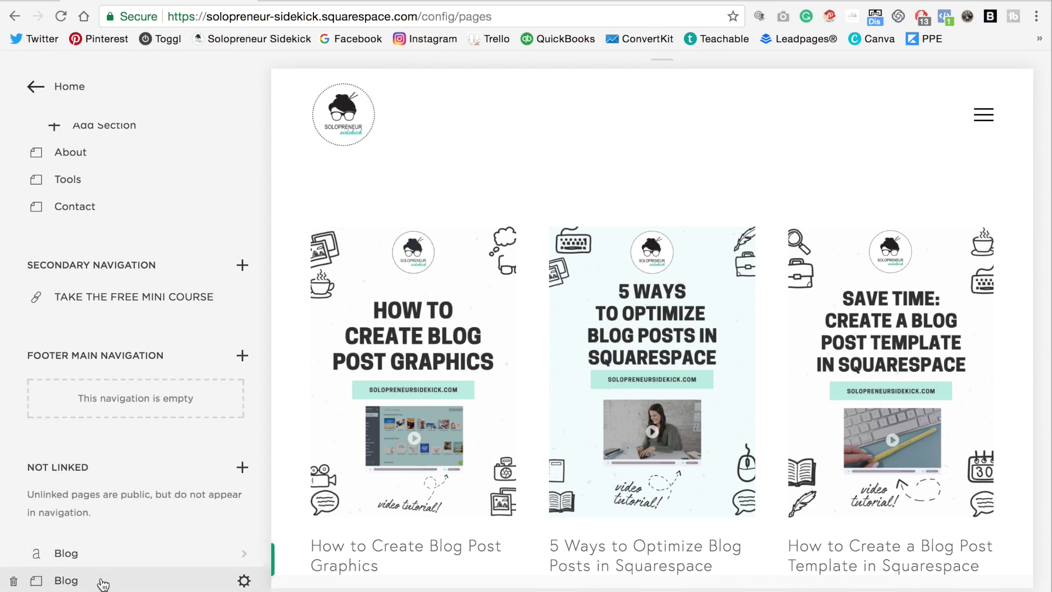
drag(103, 584, 113, 251)
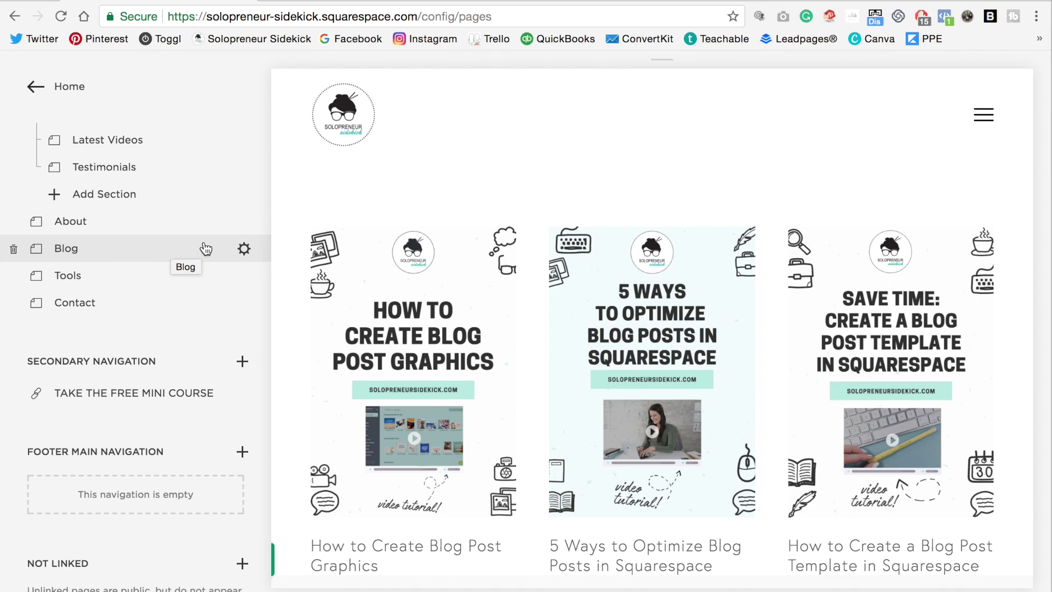
scroll(202, 244, down, 5)
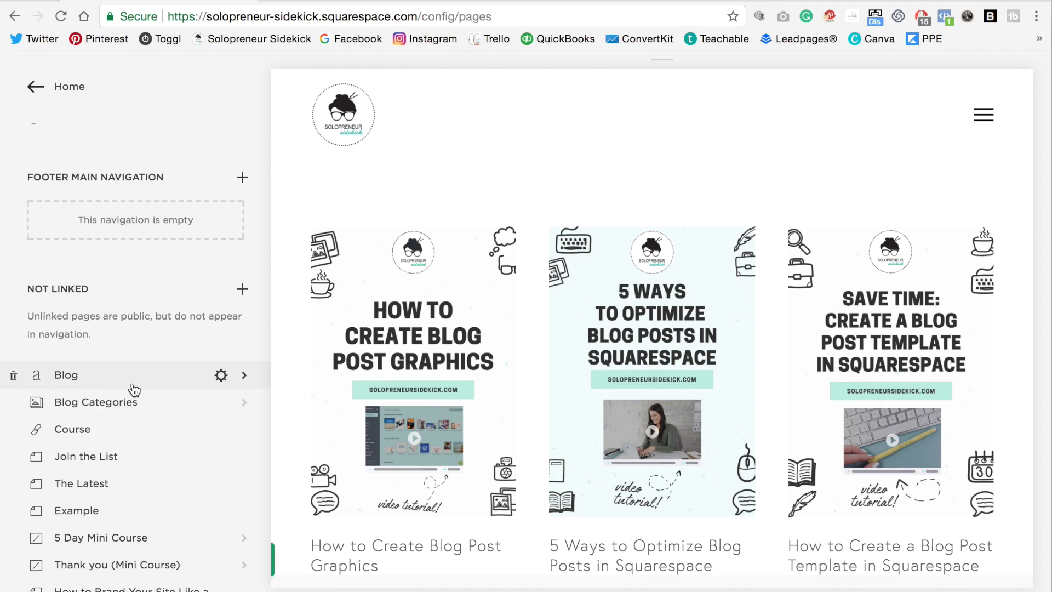
scroll(136, 391, up, 2)
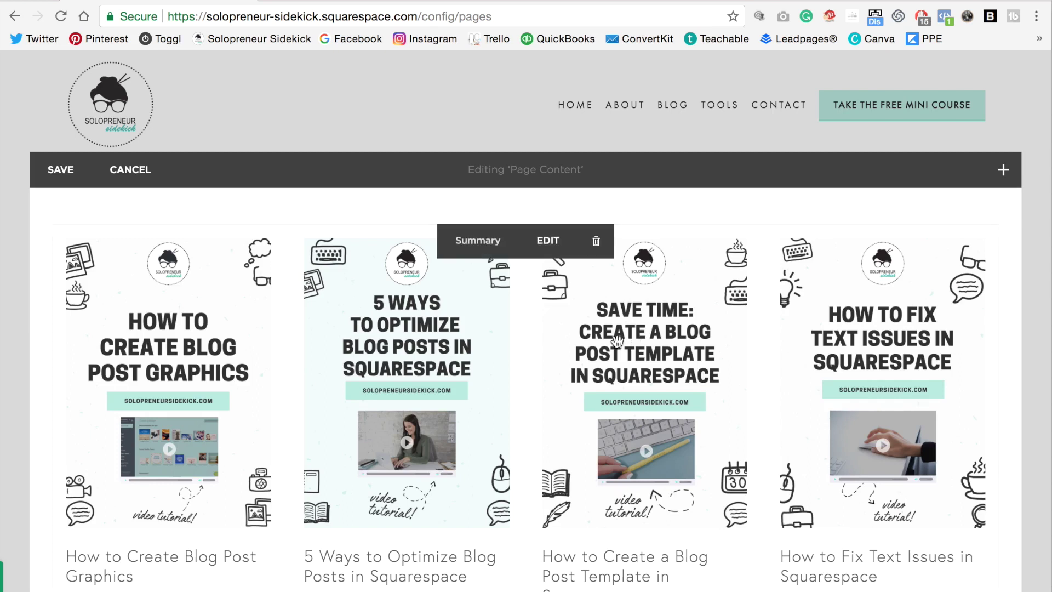
- Filter the Summary Grid to the Squarespace category in its Display settings and apply
click(557, 246)
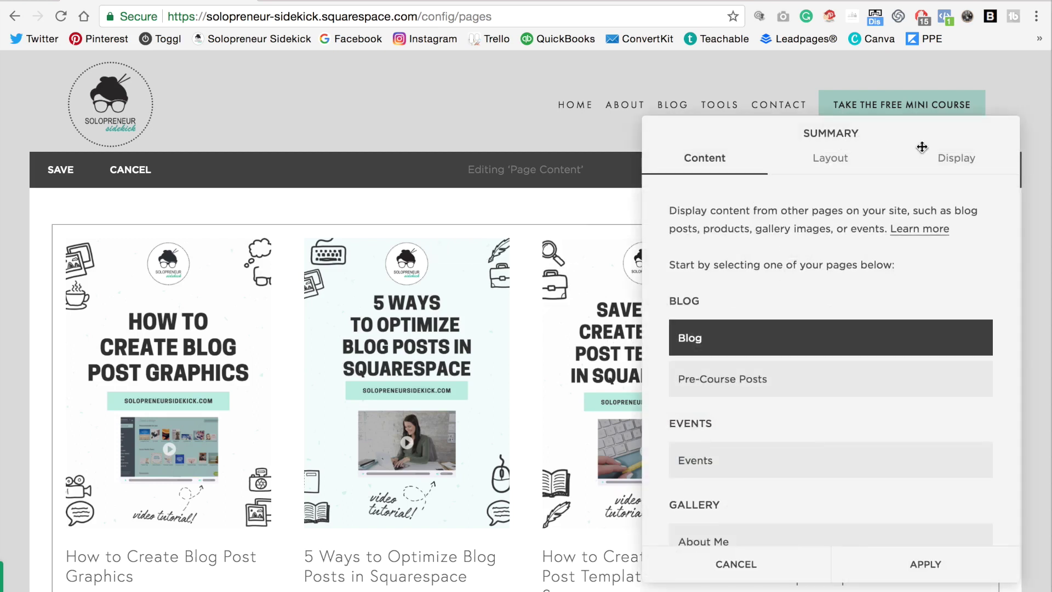
click(956, 160)
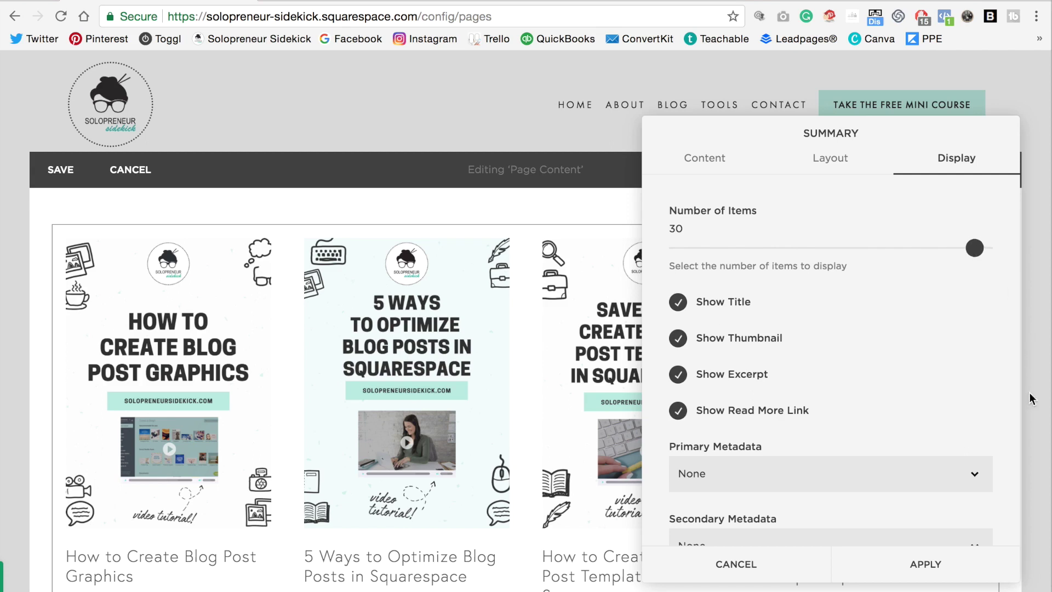
scroll(992, 341, down, 3)
scroll(993, 340, down, 3)
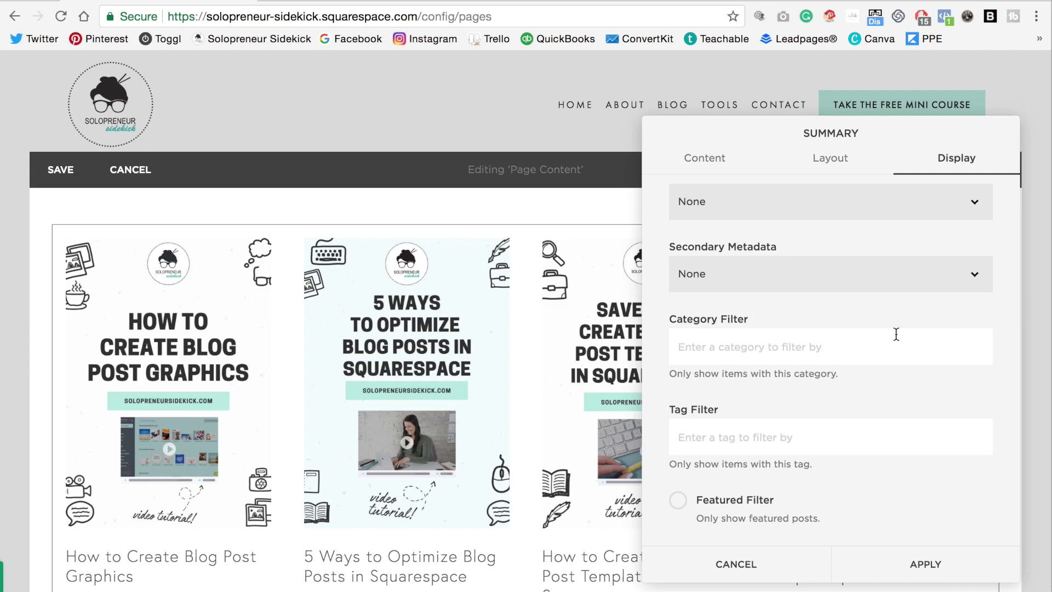
click(720, 351)
text(SQU)
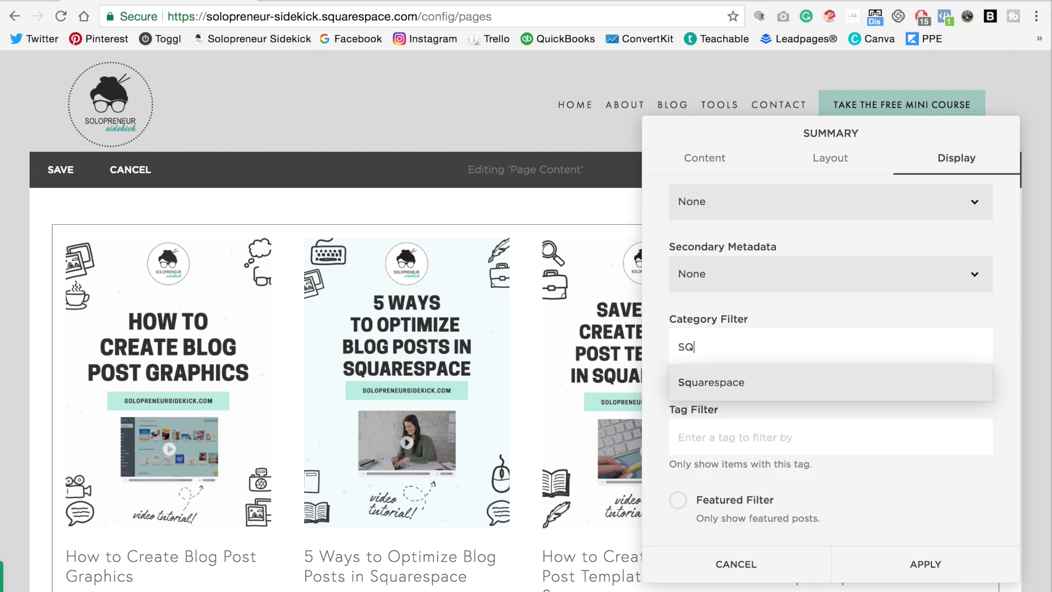
click(725, 390)
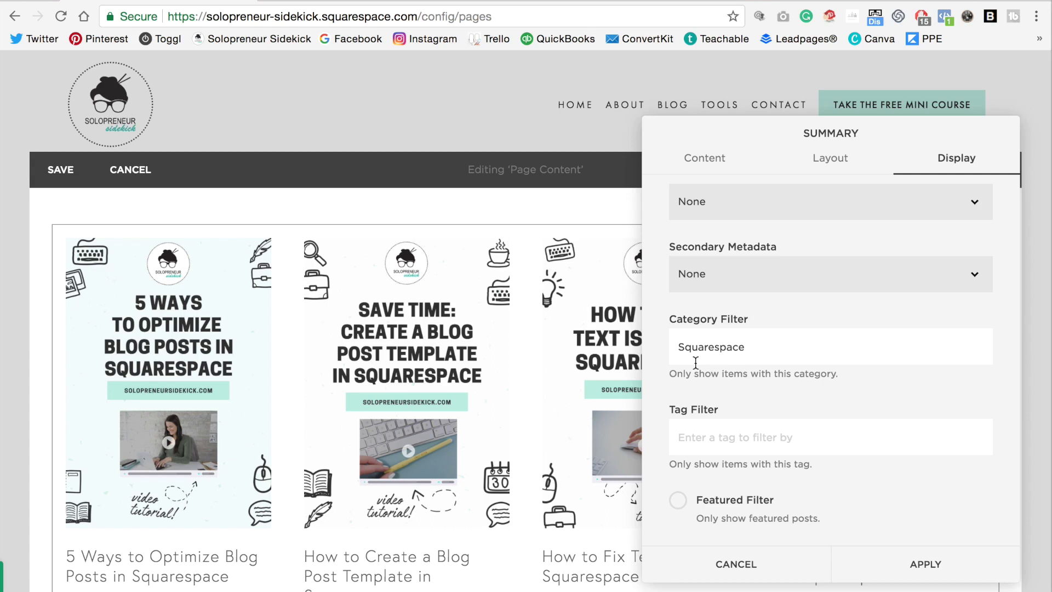
click(964, 563)
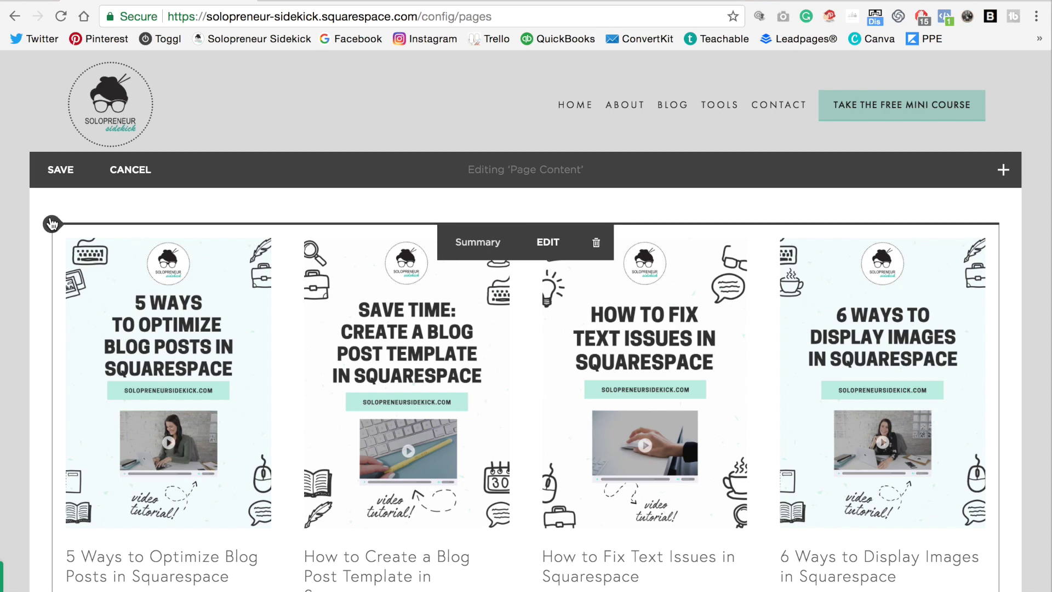
- Add a button above the post grid labelled SQUARESPACE
click(52, 224)
click(241, 205)
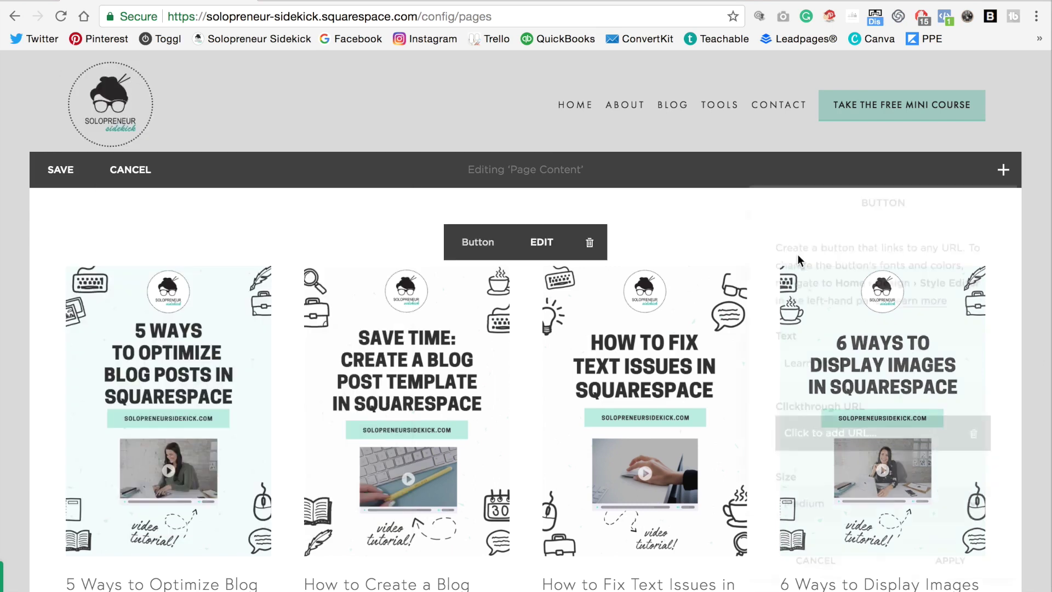
double_click(869, 359)
triple_click(869, 360)
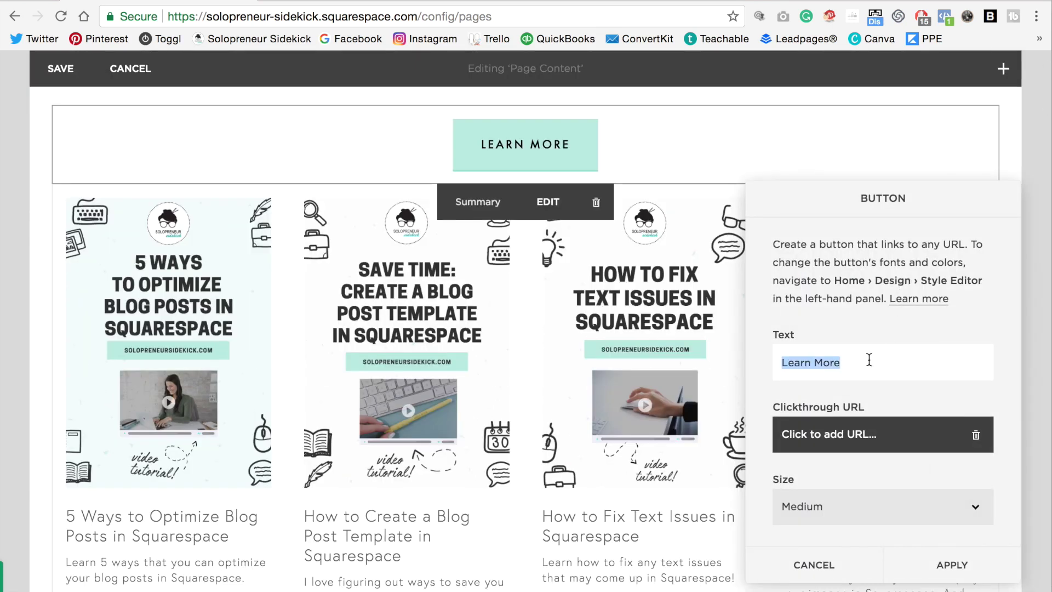
text(SQUAREPSACE)
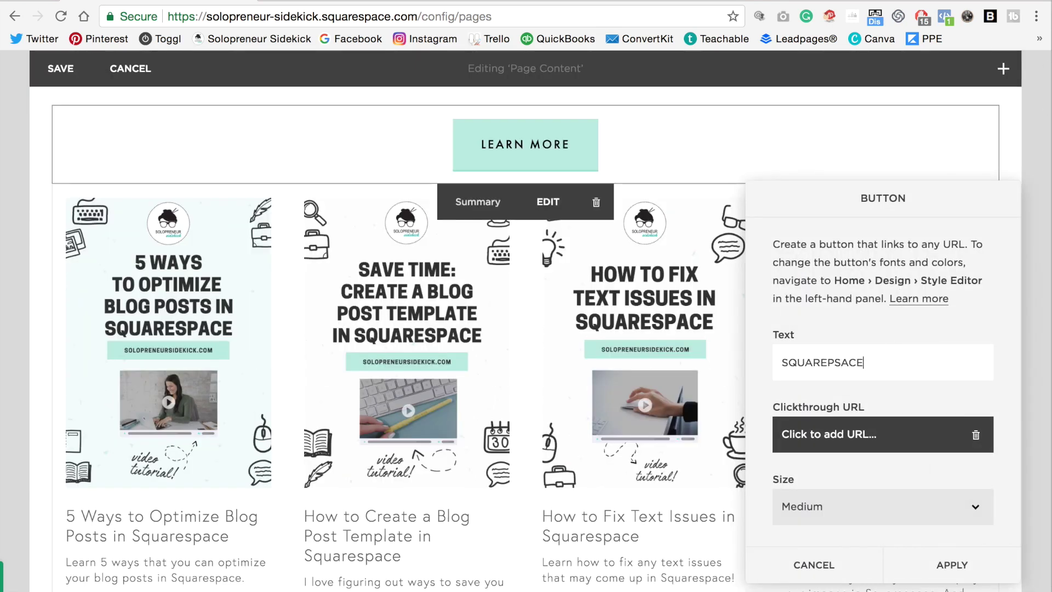
key(BackSpace)
key(BackSpace)
key(BackSpace)
key(BackSpace)
key(BackSpace)
text(SPACE)
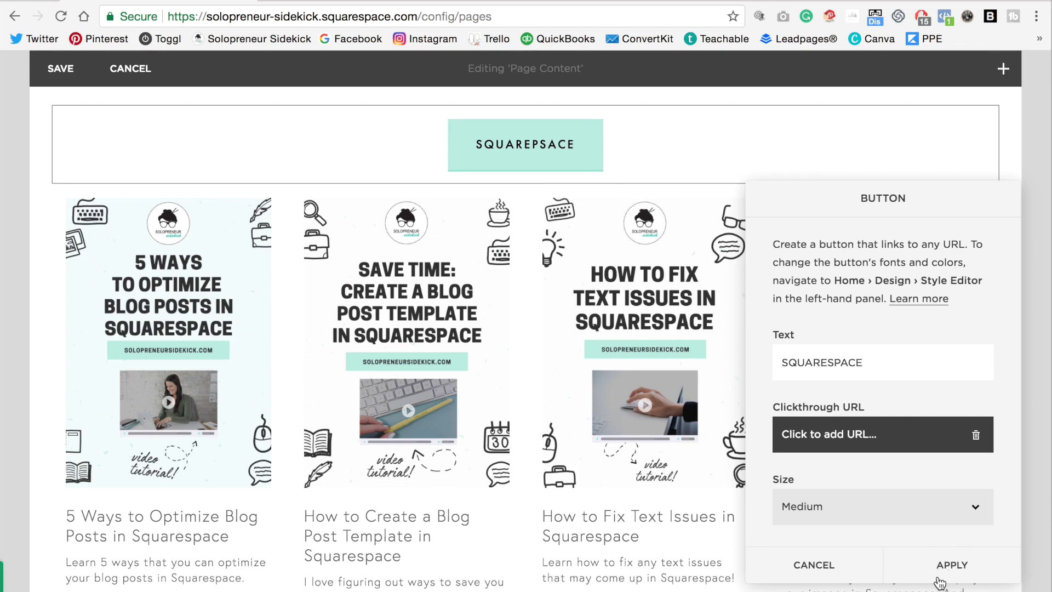
click(948, 563)
- Add a second button labelled TECH TUTORIALS beside it
click(52, 184)
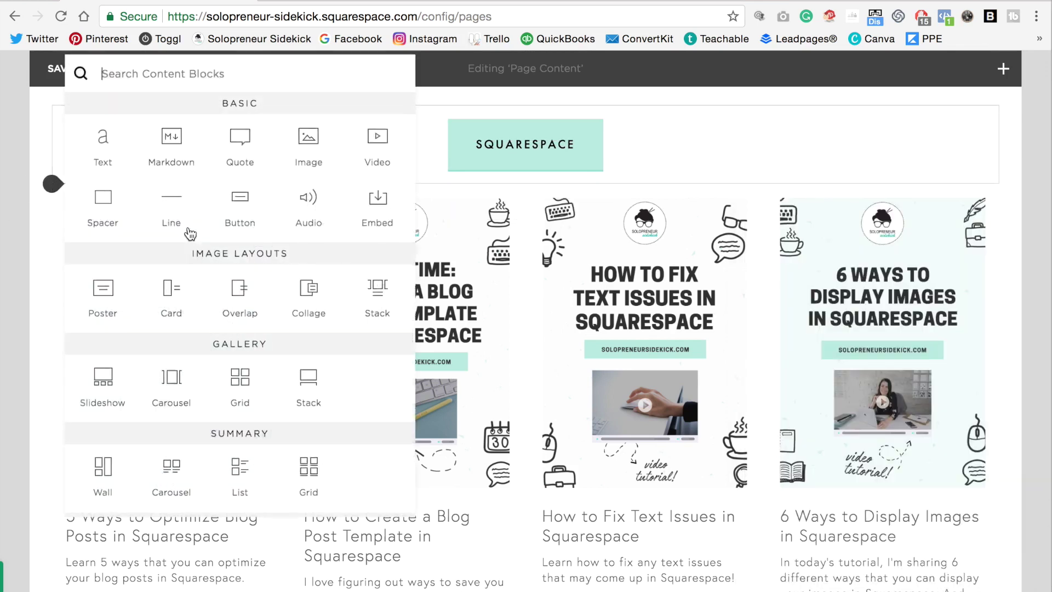
click(248, 217)
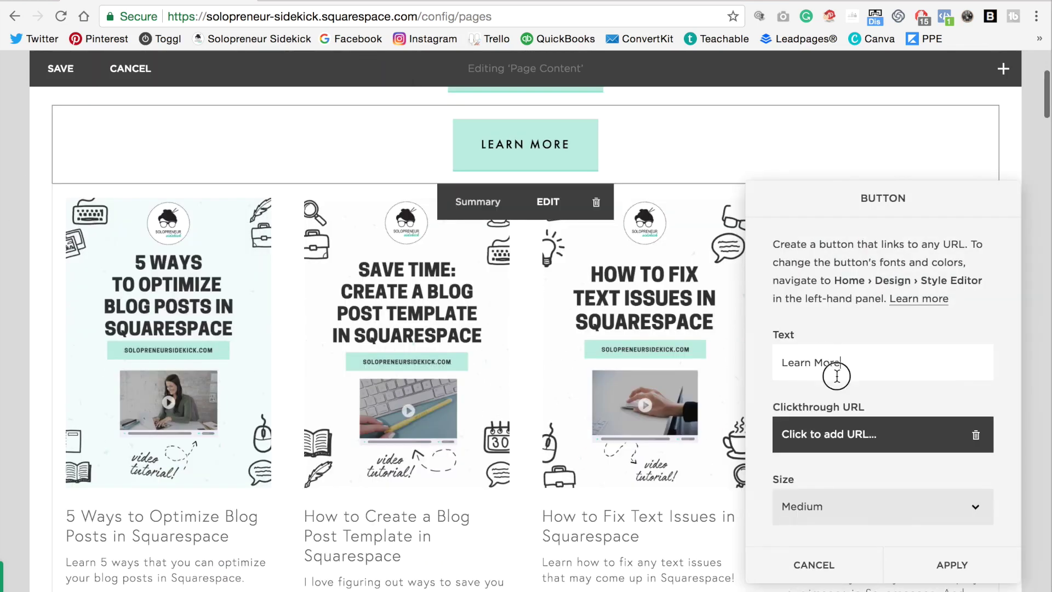
triple_click(833, 364)
text(TECH TOTI)
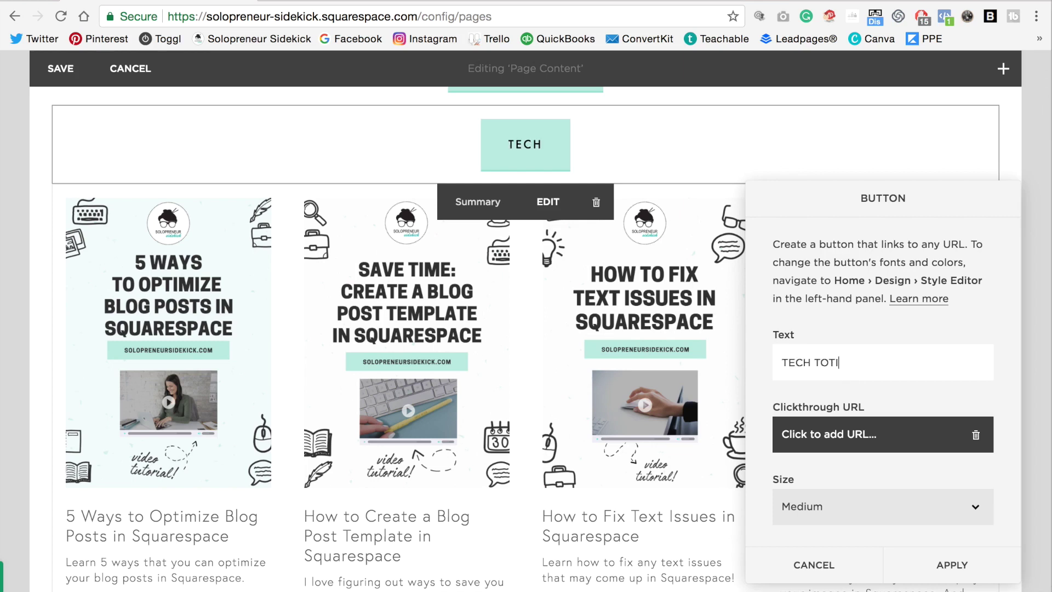
key(BackSpace)
text(UTORIA)
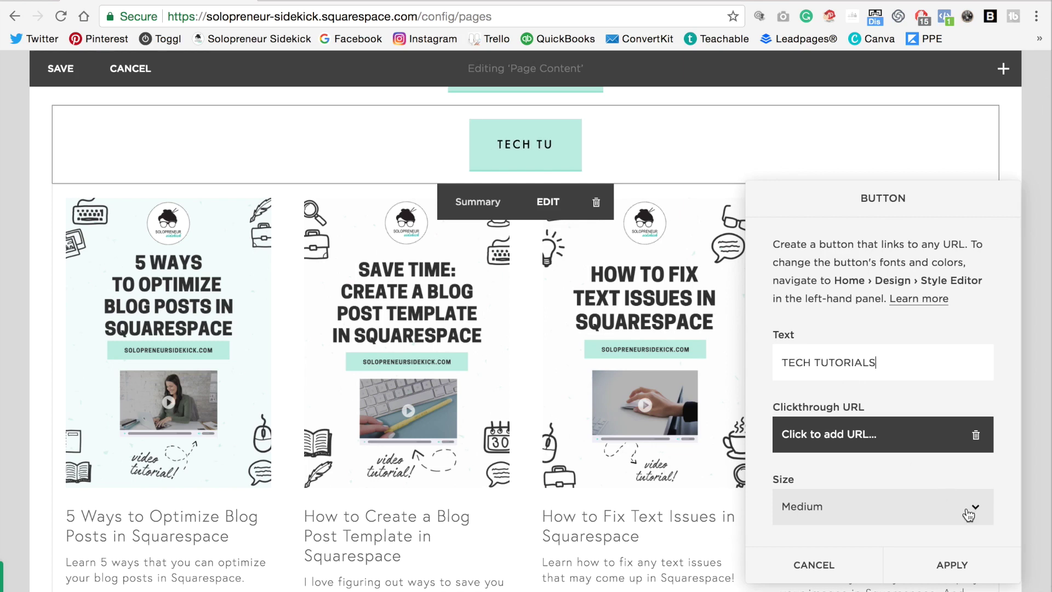
text(LS)
click(967, 570)
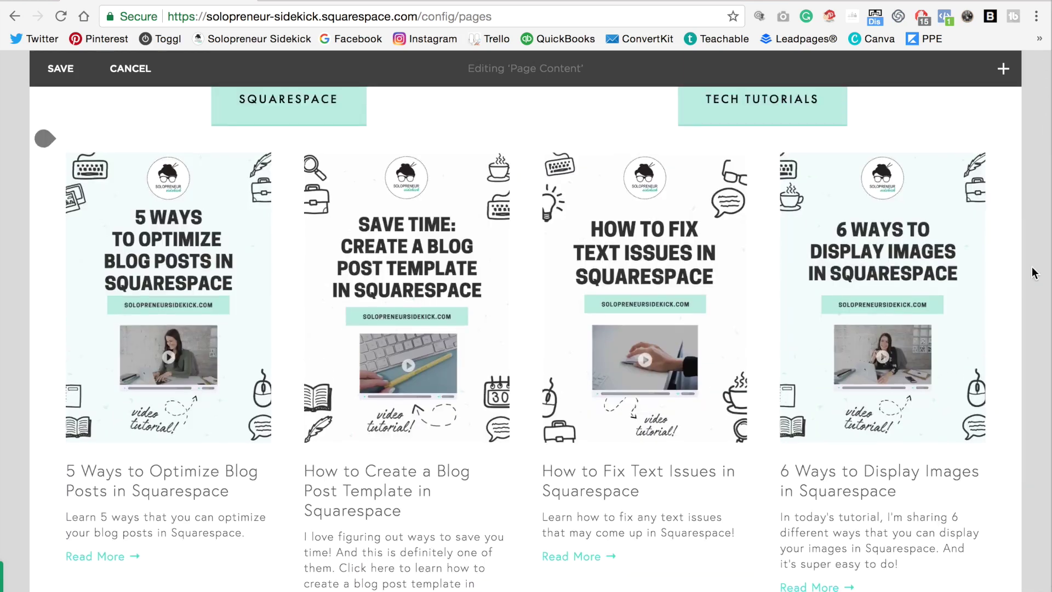
scroll(1036, 274, up, 2)
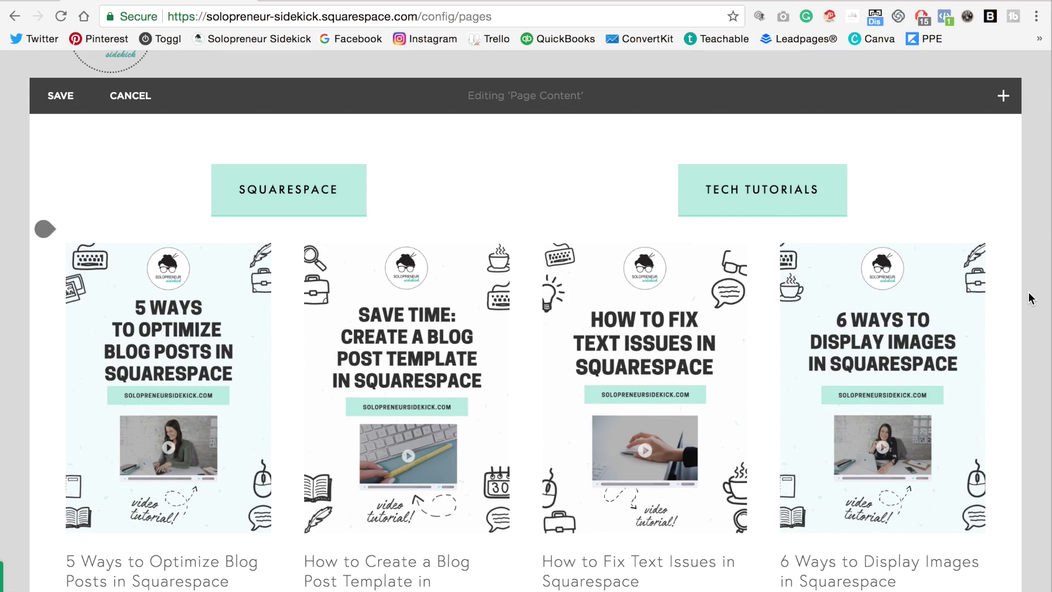
scroll(1032, 298, up, 2)
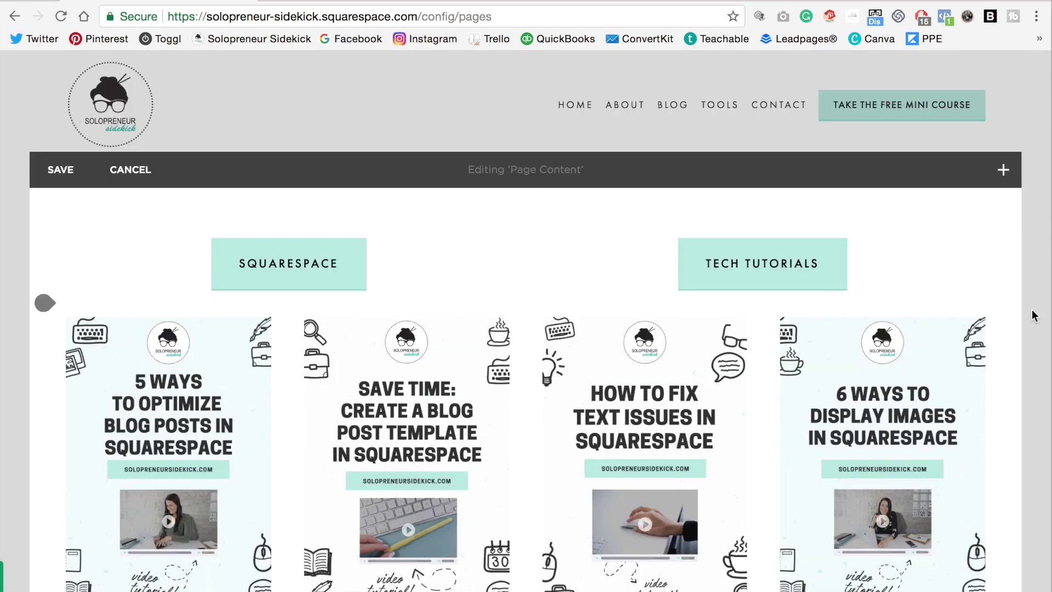